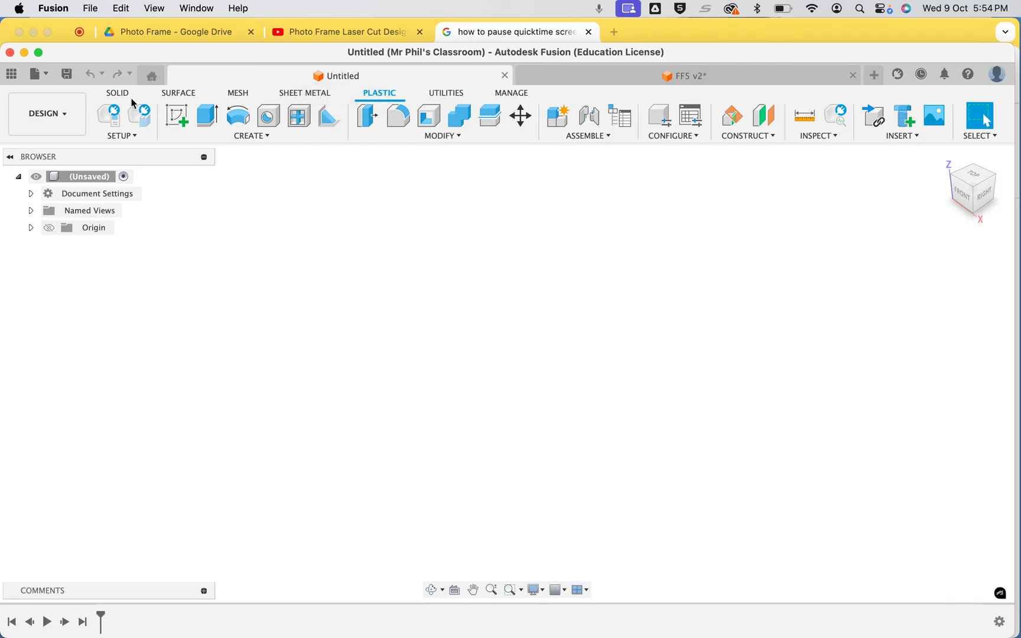
Step: Save the new design as "Picture Frame" in the Admin Project location, with the solid modelling tools active
{"action": "left_click", "coordinate": [118, 94]}
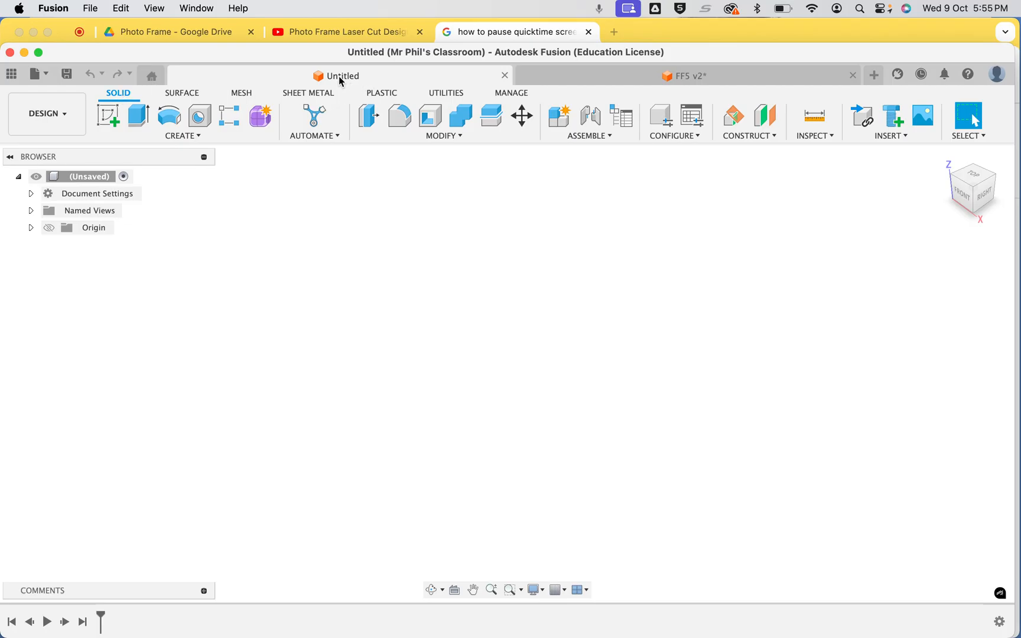
{"action": "left_click", "coordinate": [66, 75]}
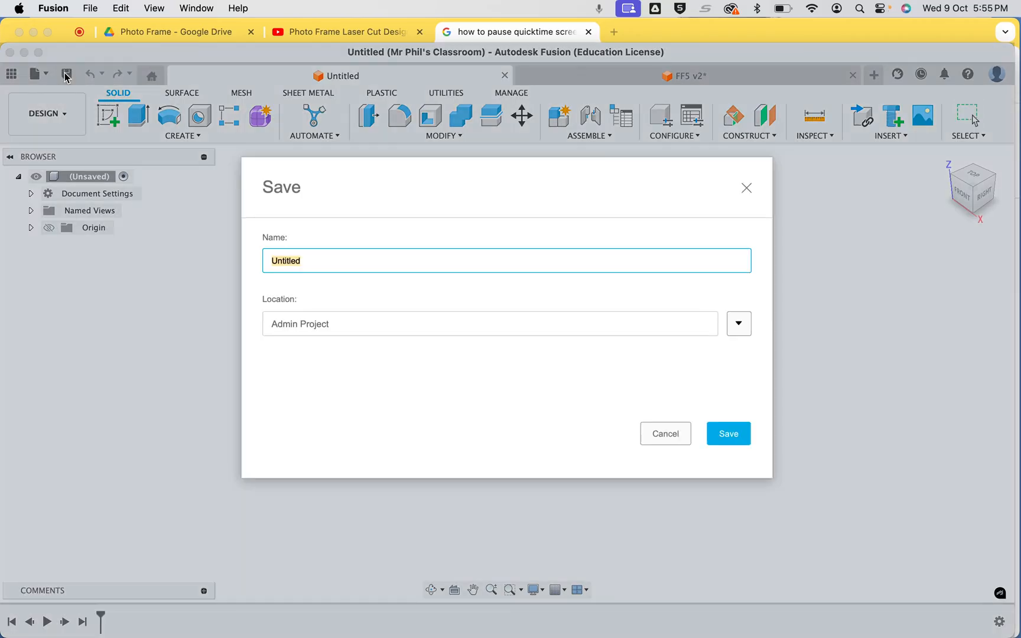
{"action": "type", "text": "Picture Frame"}
{"action": "left_click", "coordinate": [729, 435]}
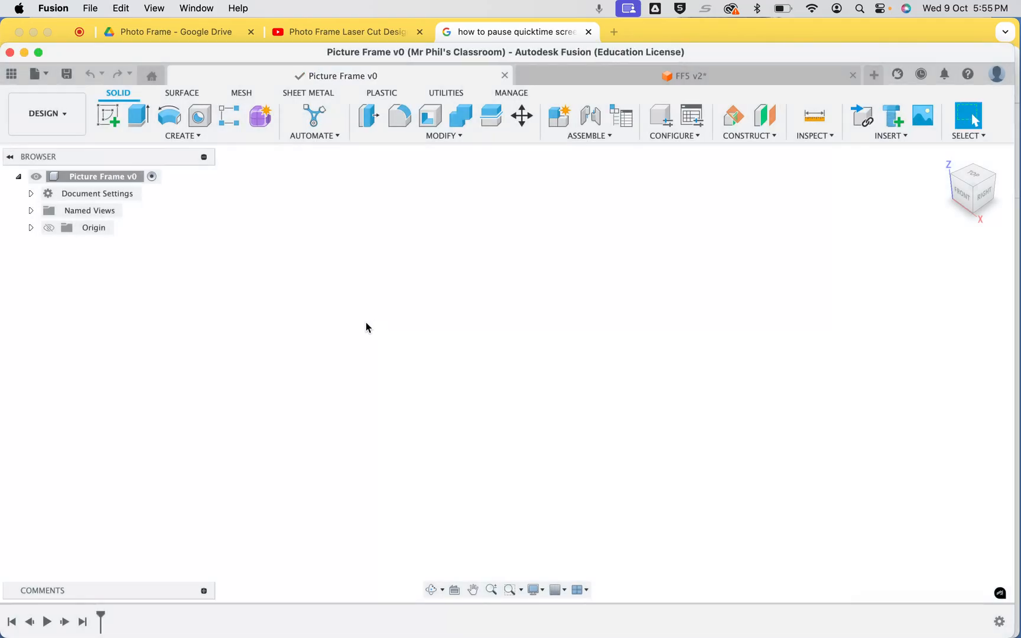
Step: Show the origin planes and axes and turn on the layout grid
{"action": "left_click", "coordinate": [49, 228]}
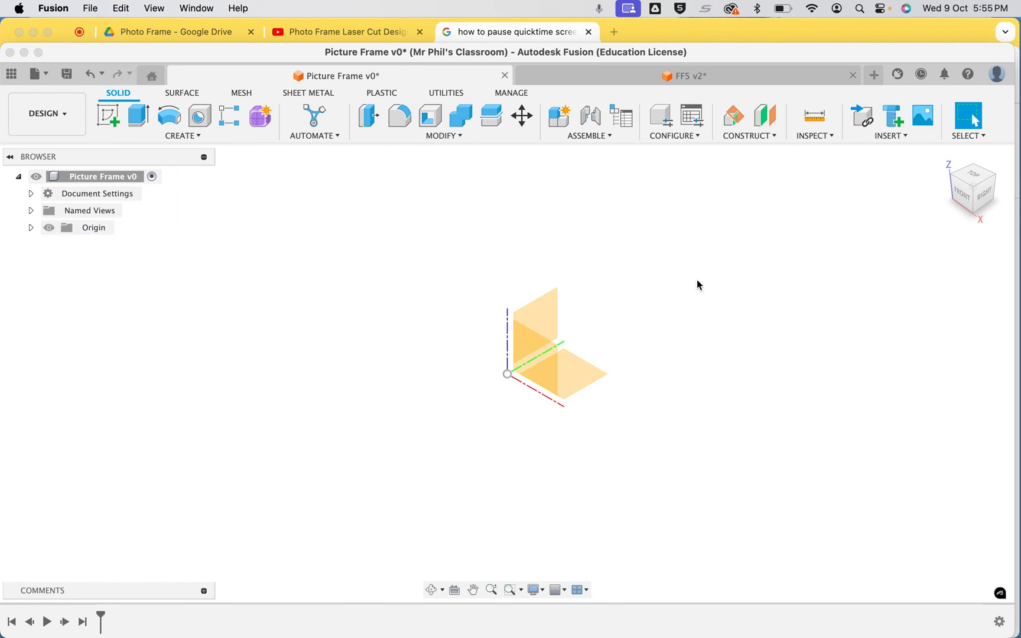
{"action": "left_click", "coordinate": [564, 590]}
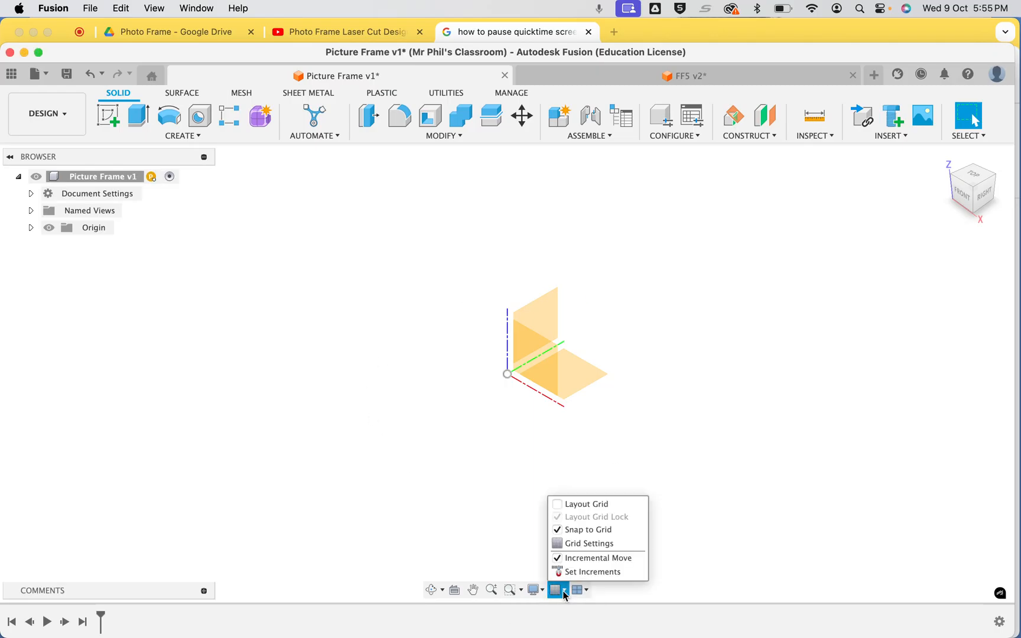
{"action": "left_click", "coordinate": [557, 506]}
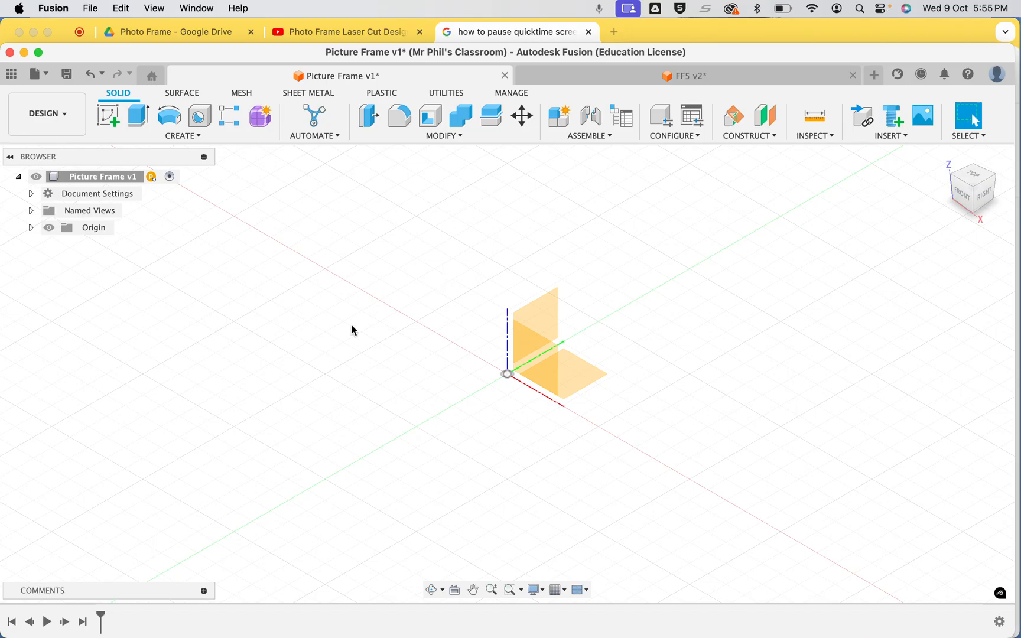
Step: Add a user parameter named PictureLength in mm with the expression 150
{"action": "left_click", "coordinate": [459, 139]}
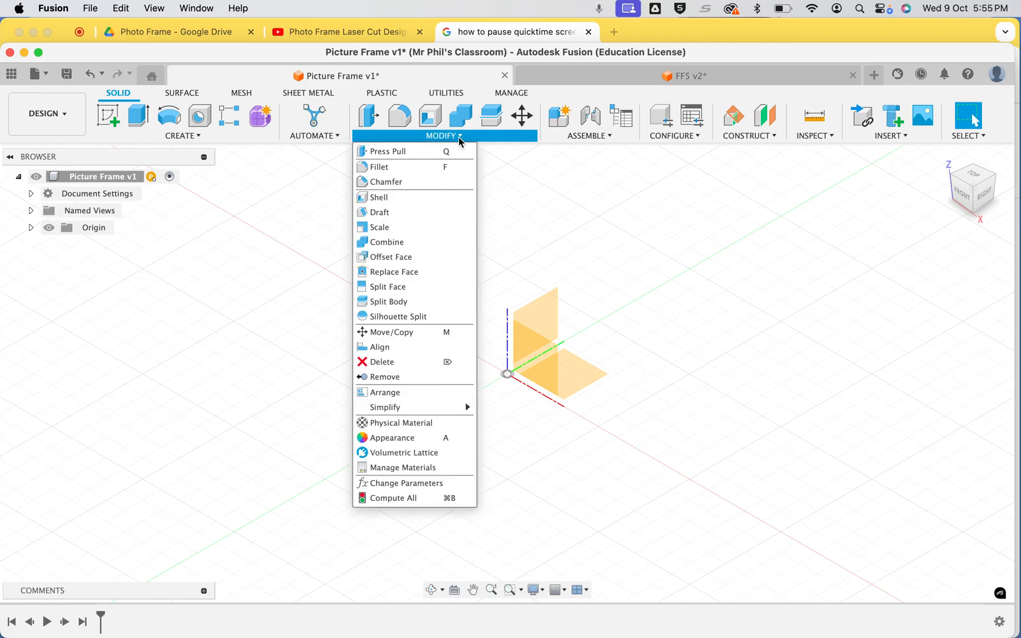
{"action": "left_click", "coordinate": [408, 483]}
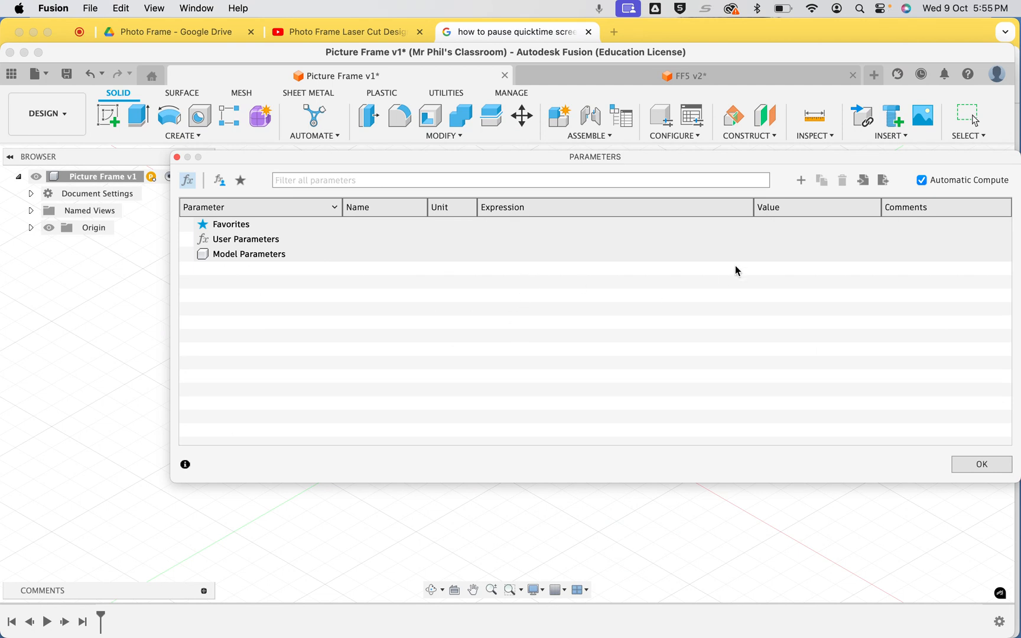
{"action": "left_click", "coordinate": [800, 180]}
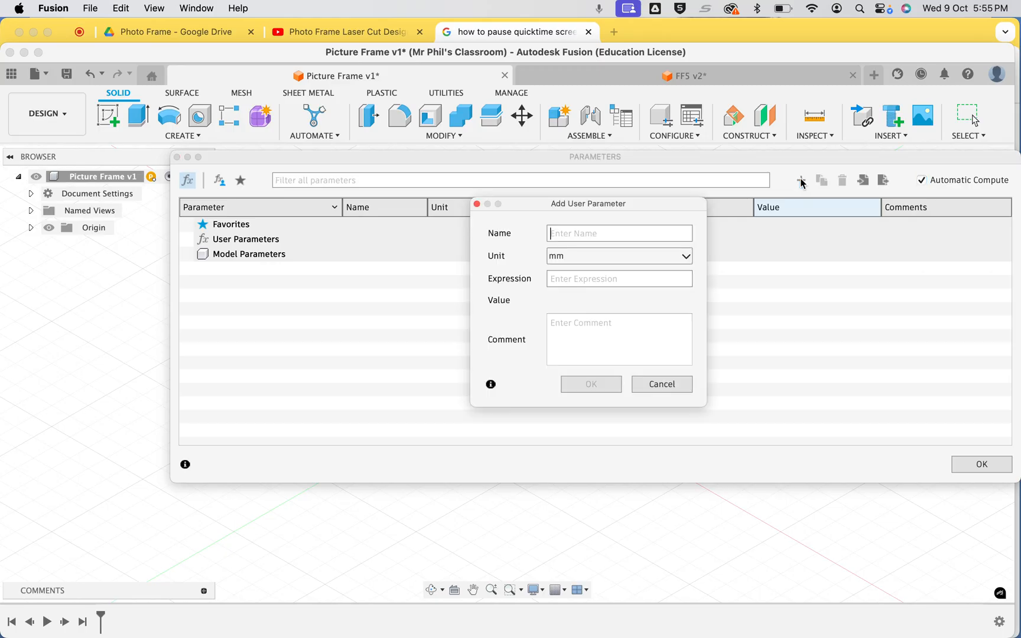
{"action": "type", "text": "PictureLength"}
{"action": "left_click", "coordinate": [597, 280]}
{"action": "type", "text": "150"}
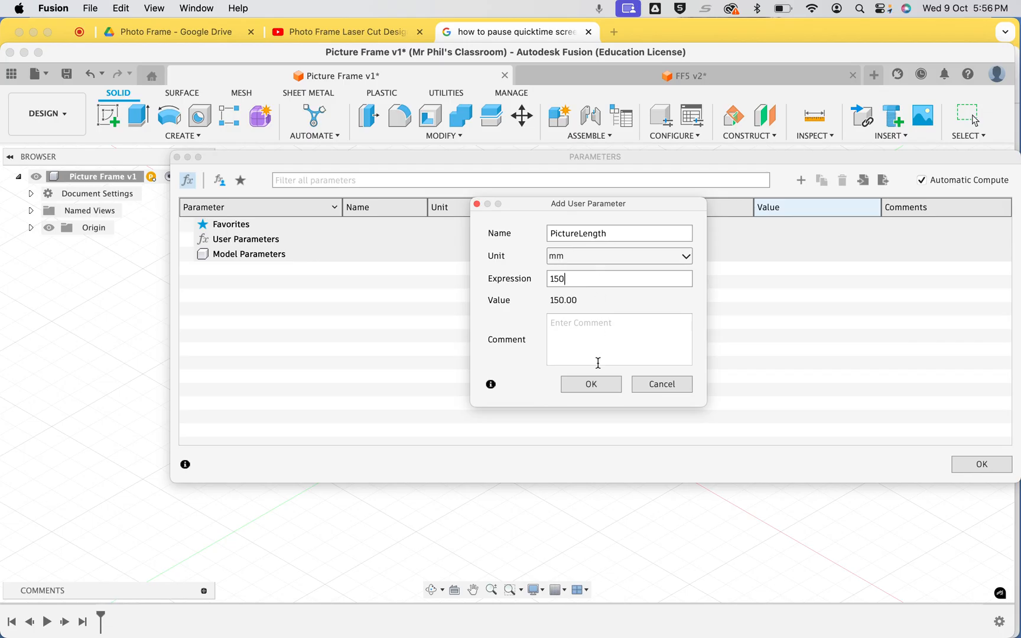
{"action": "left_click", "coordinate": [590, 385]}
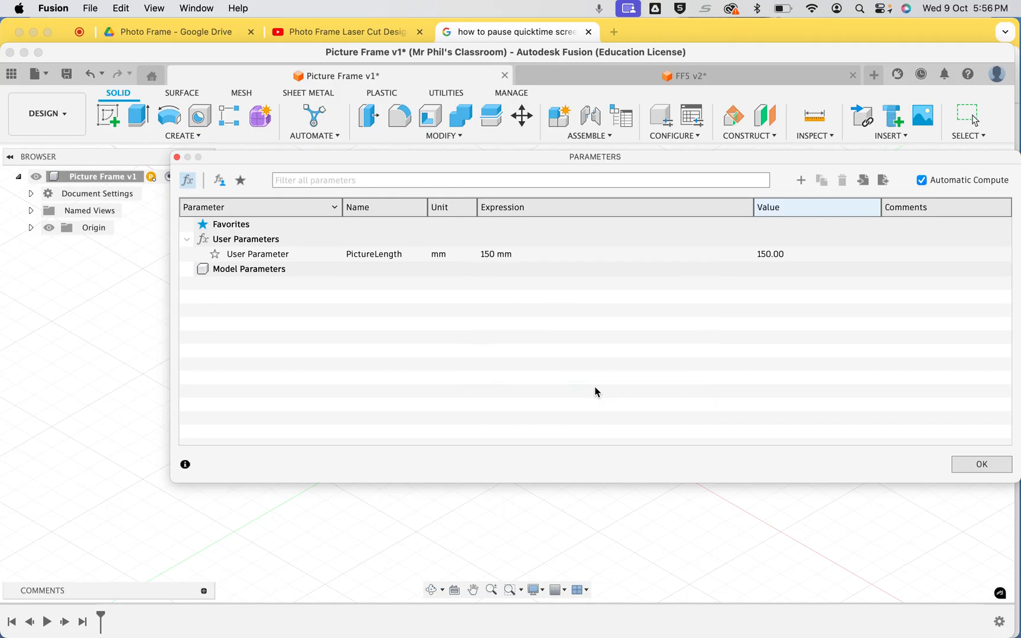
Step: Add a second user parameter named PictureWidth in mm with the expression 100, and finish editing the parameters
{"action": "left_click", "coordinate": [800, 180]}
{"action": "type", "text": "Picture"}
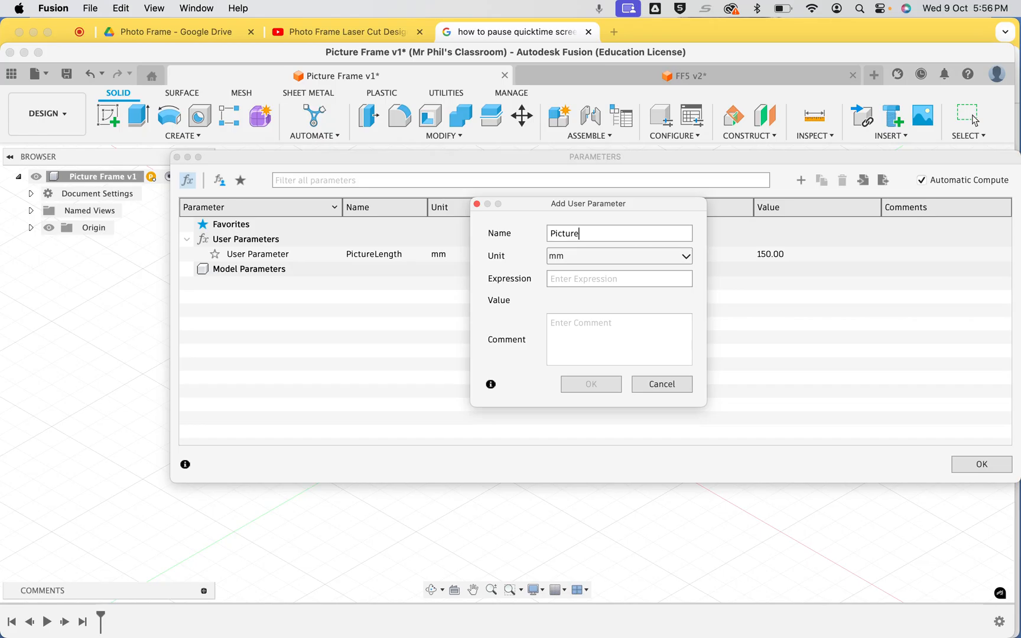
{"action": "type", "text": "Width"}
{"action": "left_click", "coordinate": [666, 277]}
{"action": "type", "text": "100"}
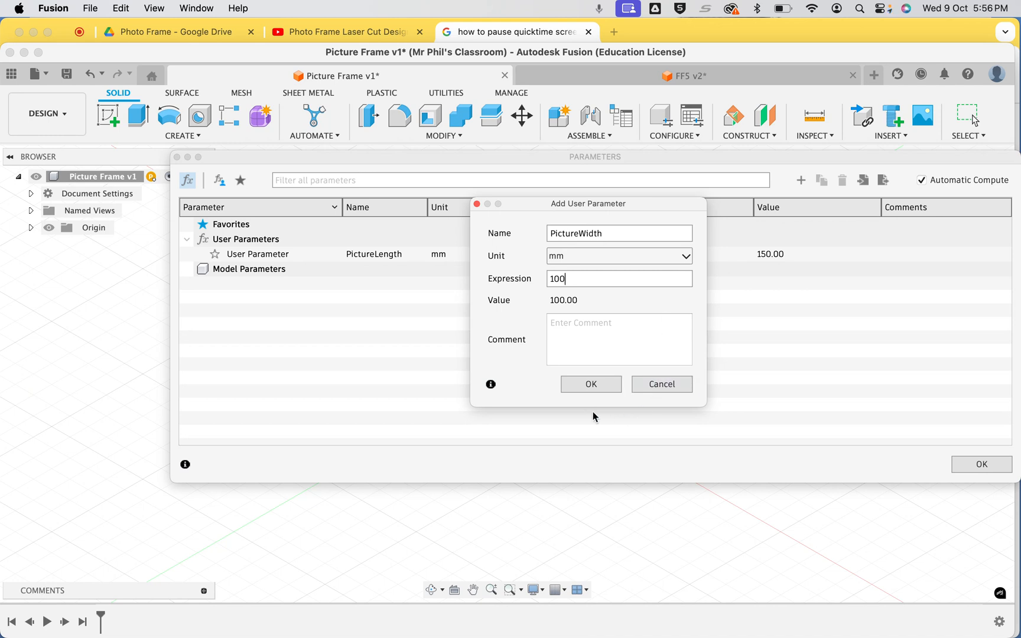
{"action": "left_click", "coordinate": [589, 385]}
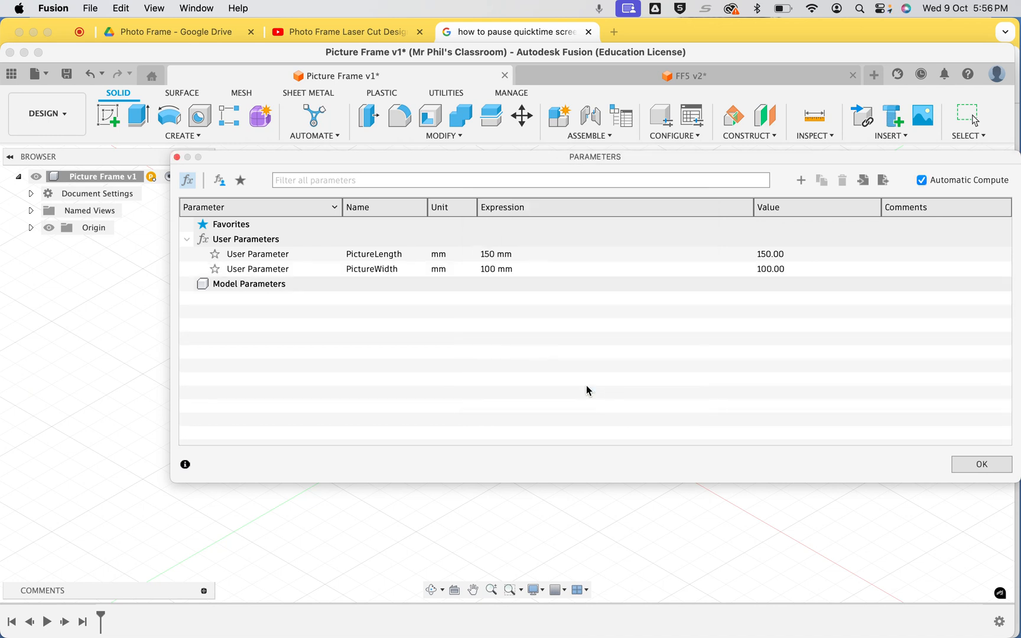
{"action": "left_click", "coordinate": [981, 464]}
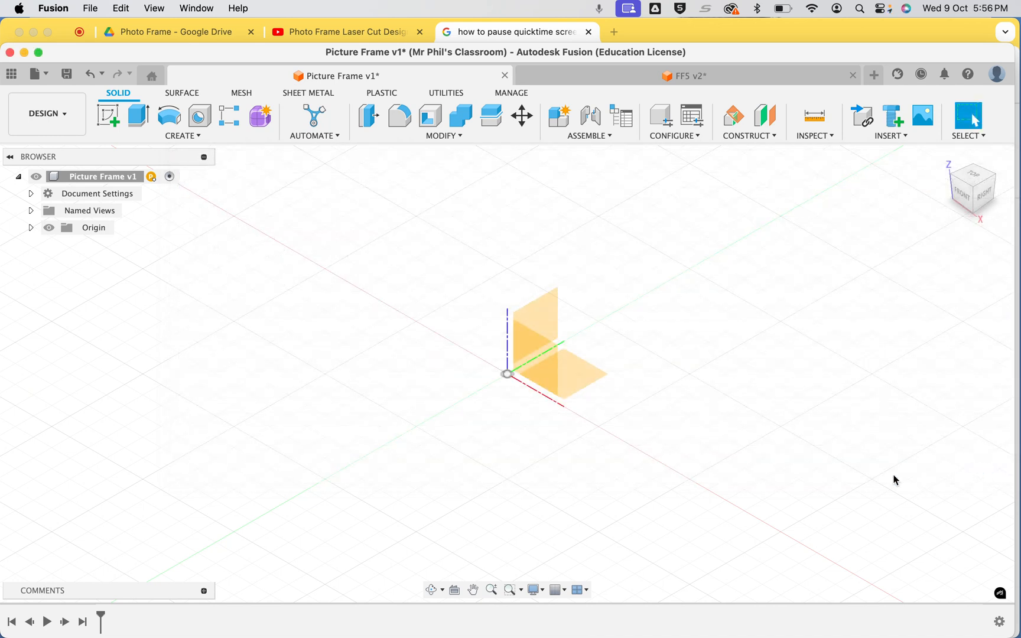
Step: Sketch a center rectangle from the origin on the front plane, with height PictureWidth and horizontal length PictureLength
{"action": "left_click", "coordinate": [104, 118]}
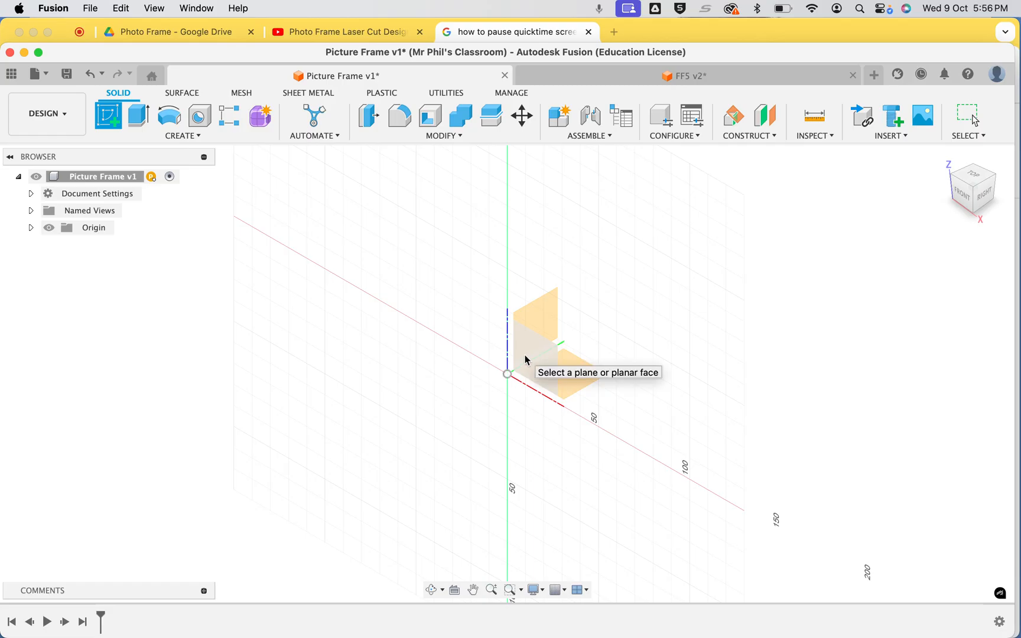
{"action": "left_click", "coordinate": [525, 359]}
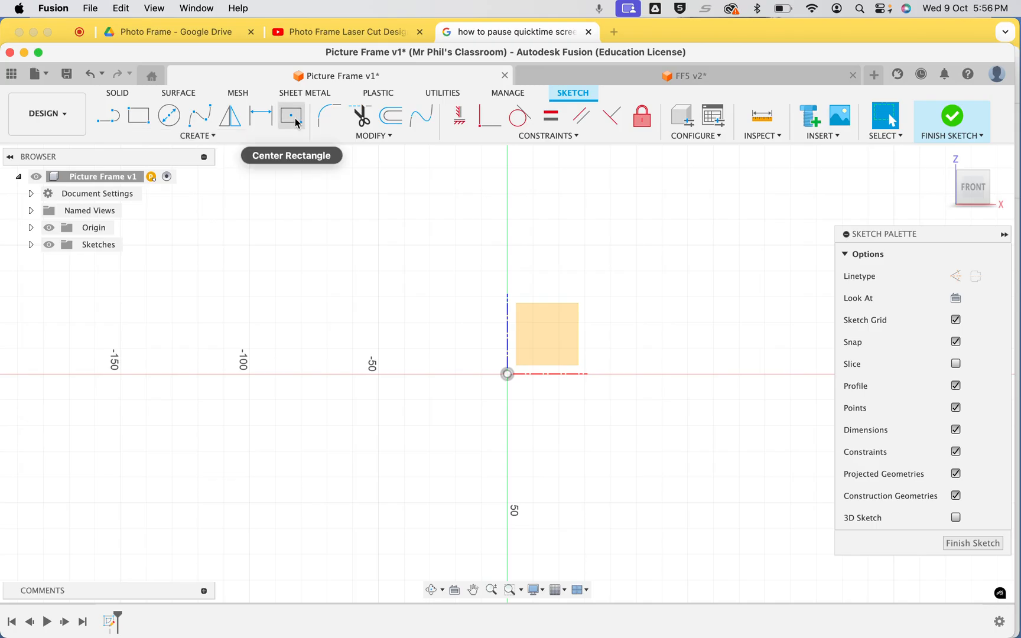
{"action": "left_click", "coordinate": [209, 136]}
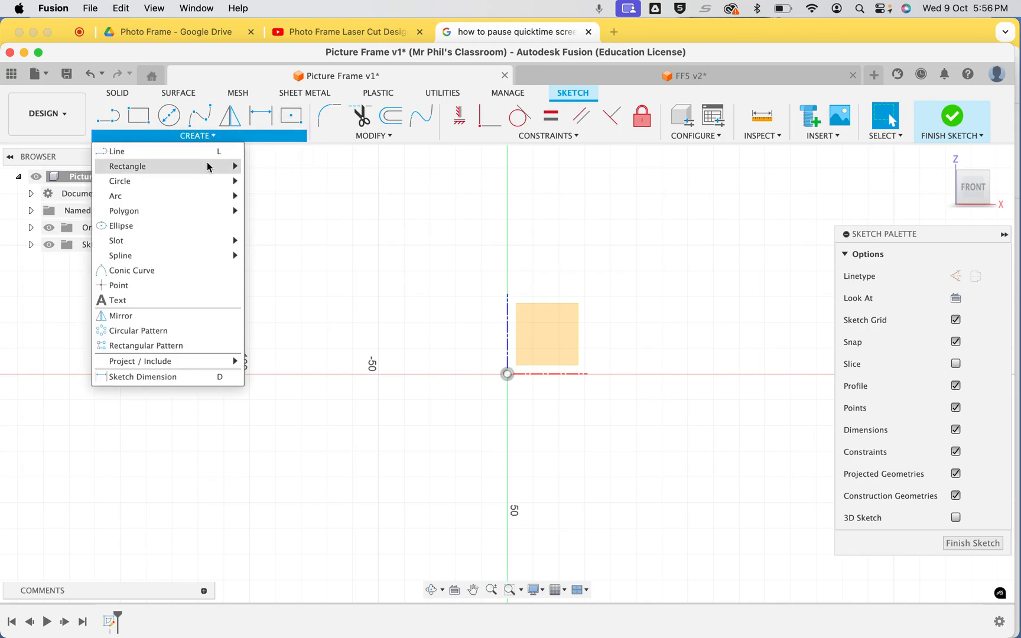
{"action": "mouse_move", "coordinate": [207, 166]}
{"action": "left_click", "coordinate": [296, 196]}
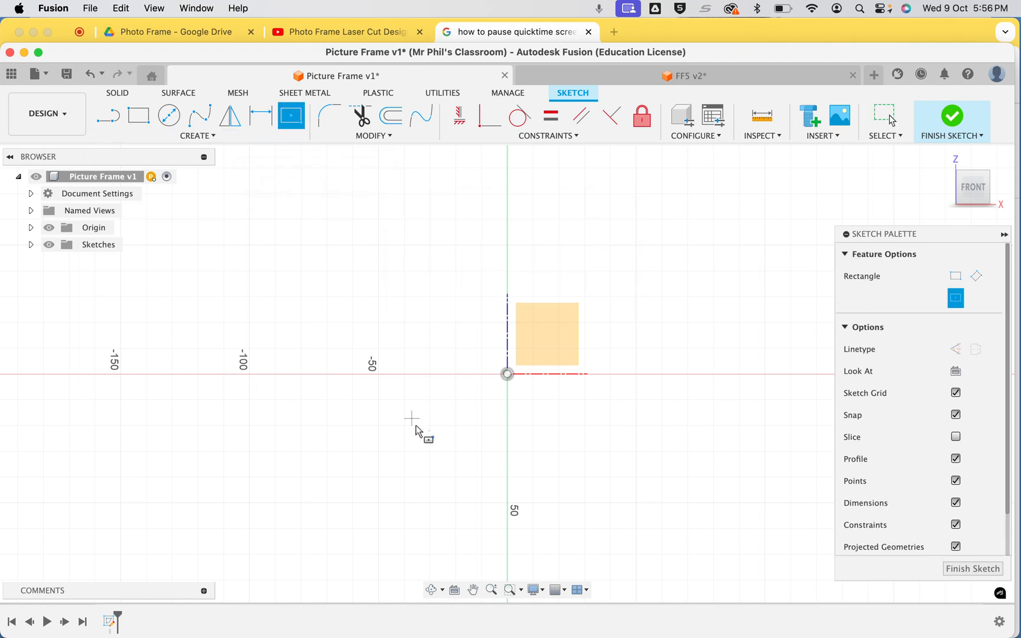
{"action": "left_click", "coordinate": [507, 374]}
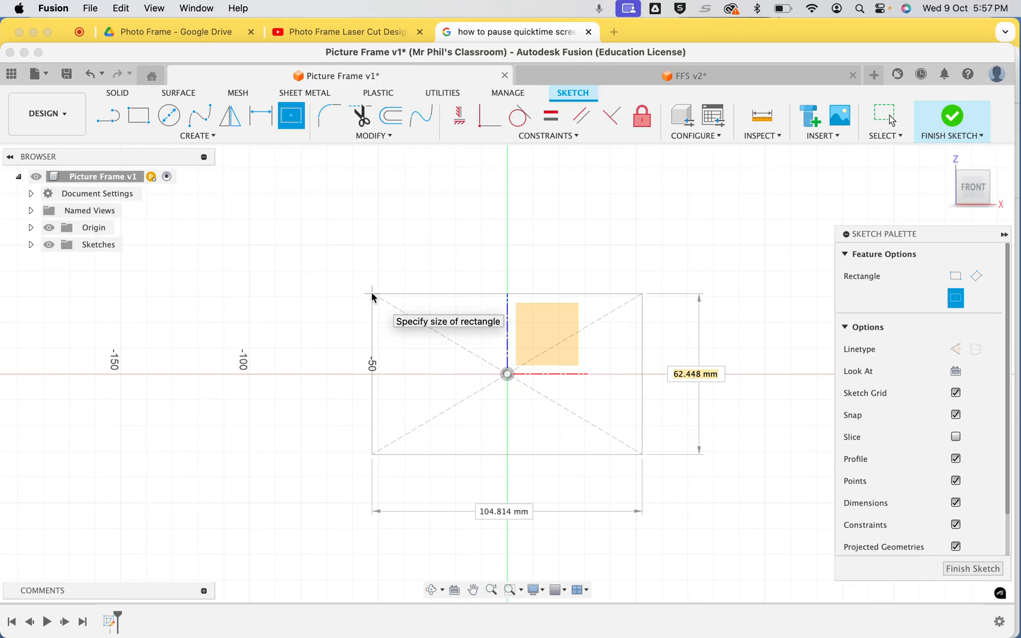
{"action": "type", "text": "p"}
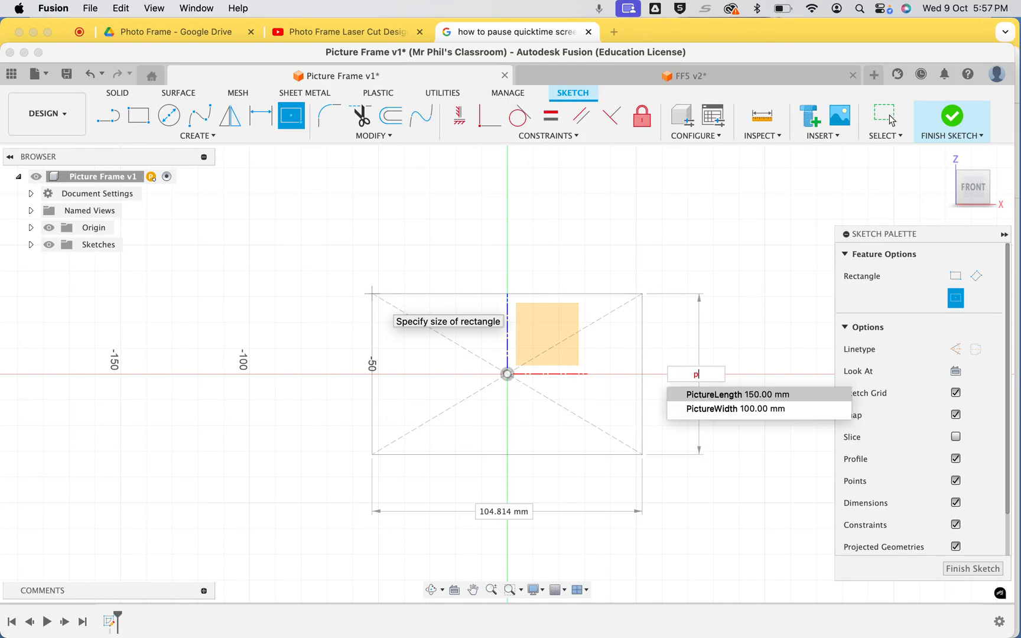
{"action": "left_click", "coordinate": [738, 413]}
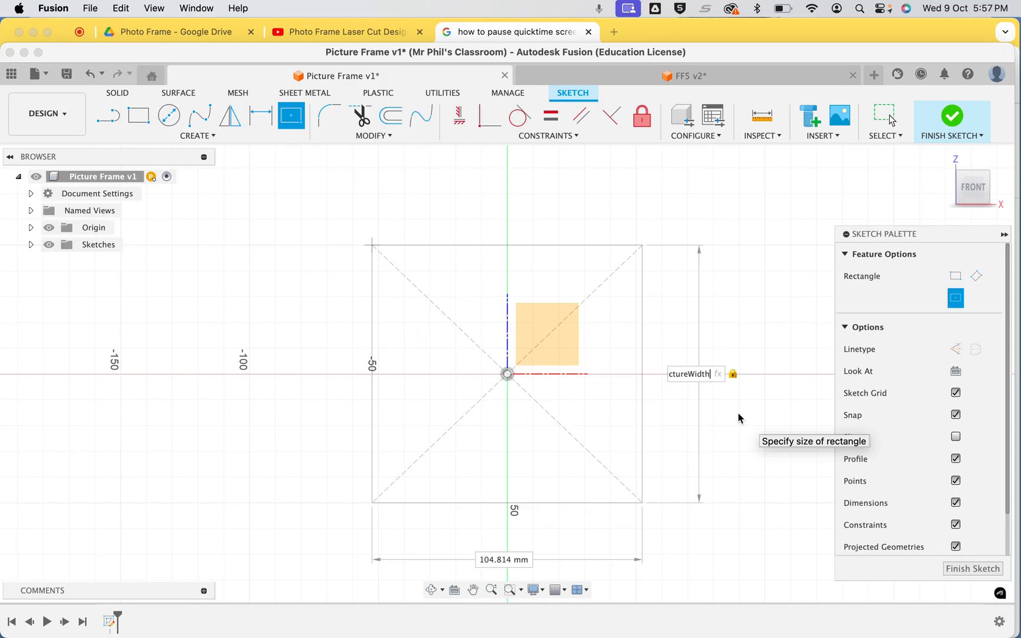
{"action": "key", "text": "Tab"}
{"action": "type", "text": "p"}
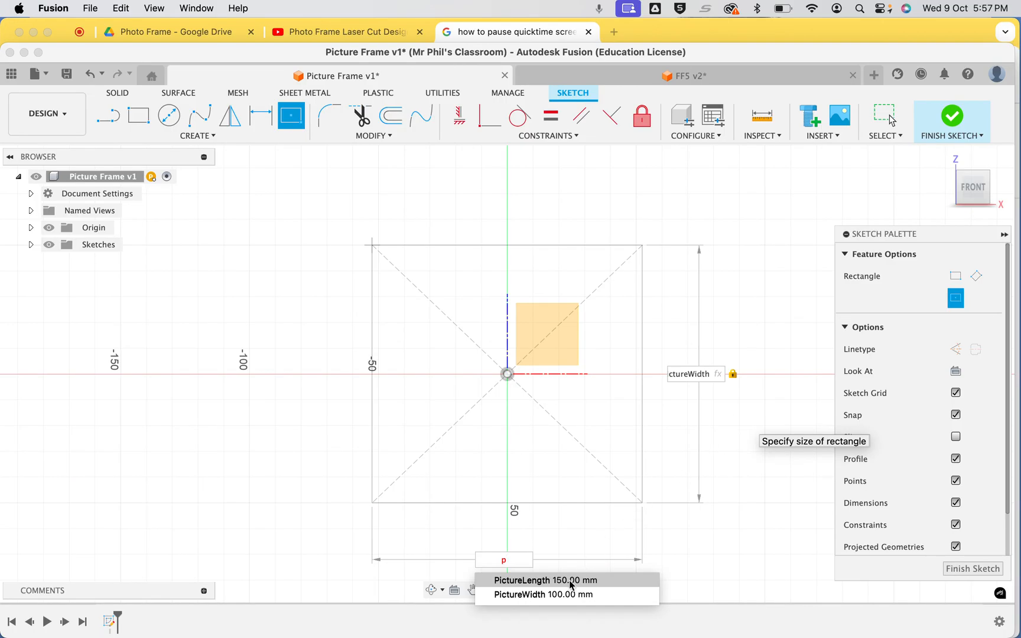
{"action": "left_click", "coordinate": [571, 580]}
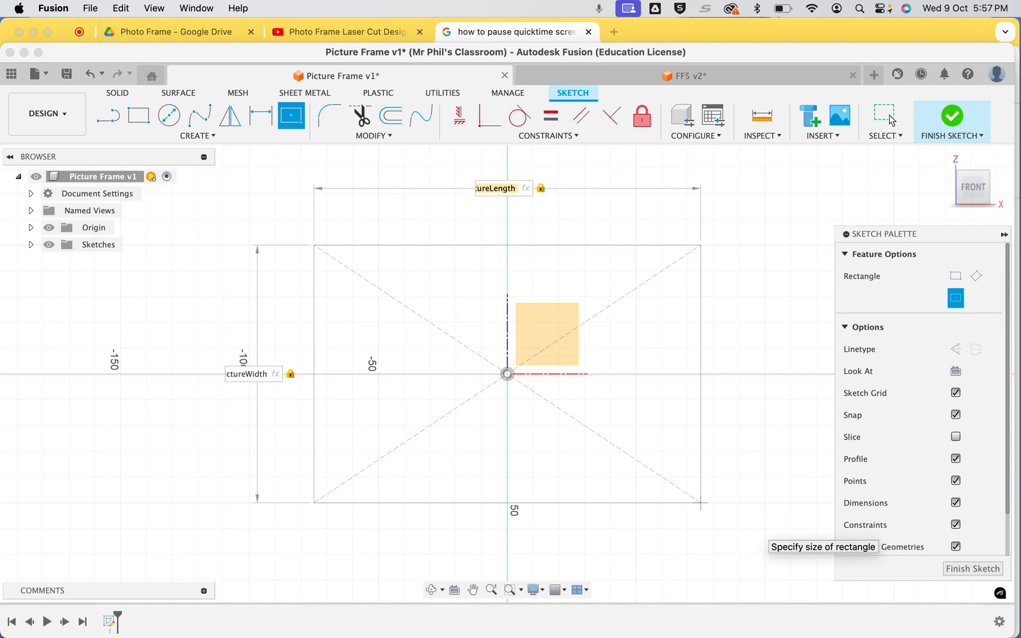
{"action": "key", "text": "Escape"}
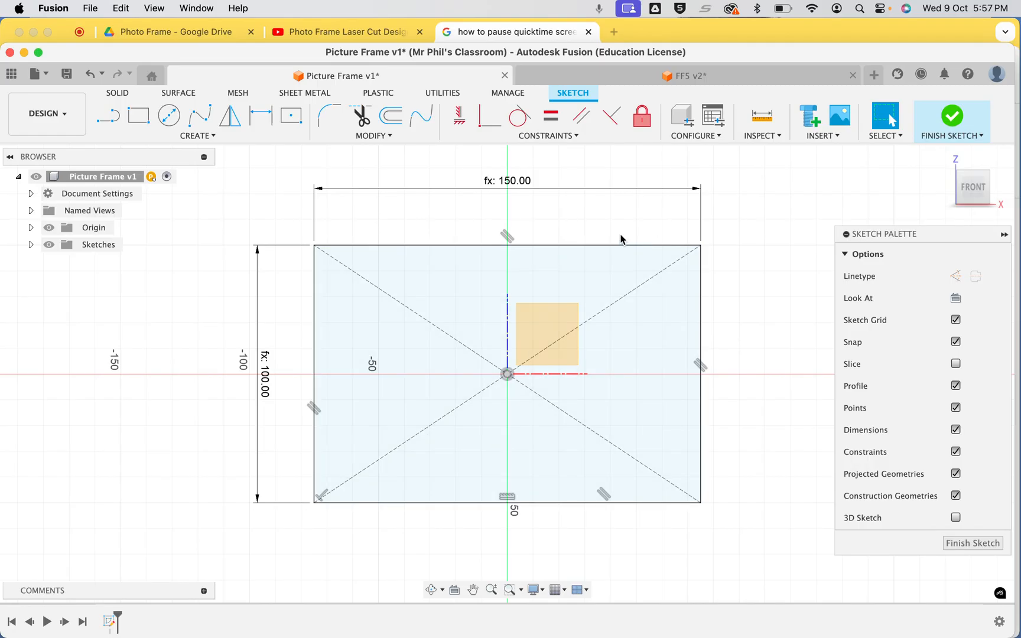
Step: Convert all lines of the sketched rectangle to construction lines
{"action": "mouse_move", "coordinate": [303, 221]}
{"action": "left_mouse_down"}
{"action": "mouse_move", "coordinate": [444, 431]}
{"action": "mouse_move", "coordinate": [551, 490]}
{"action": "mouse_move", "coordinate": [717, 519]}
{"action": "left_mouse_up"}
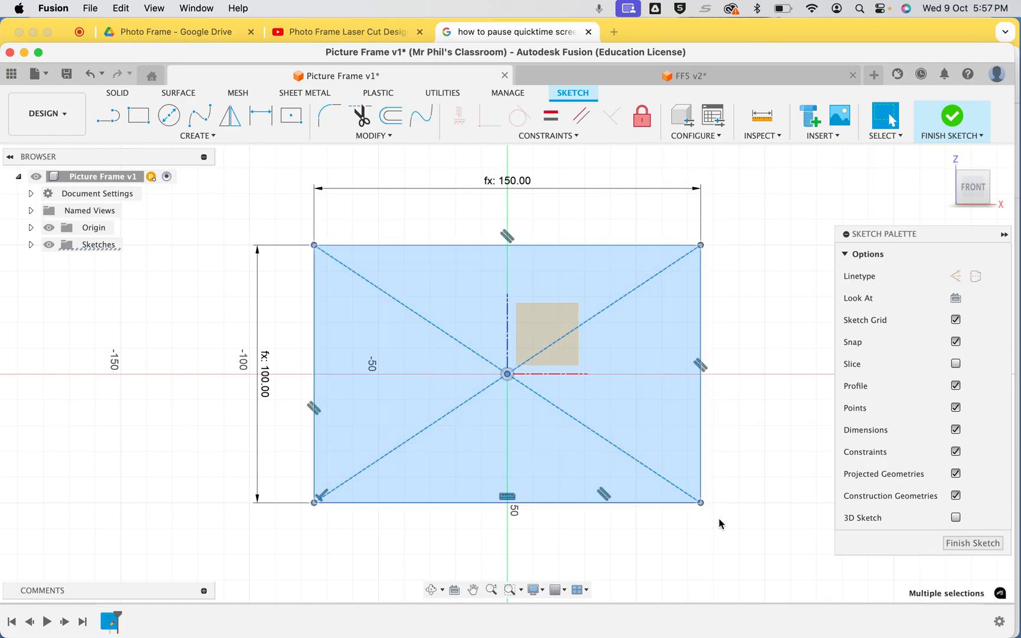
{"action": "left_click", "coordinate": [957, 279]}
{"action": "left_click", "coordinate": [788, 410]}
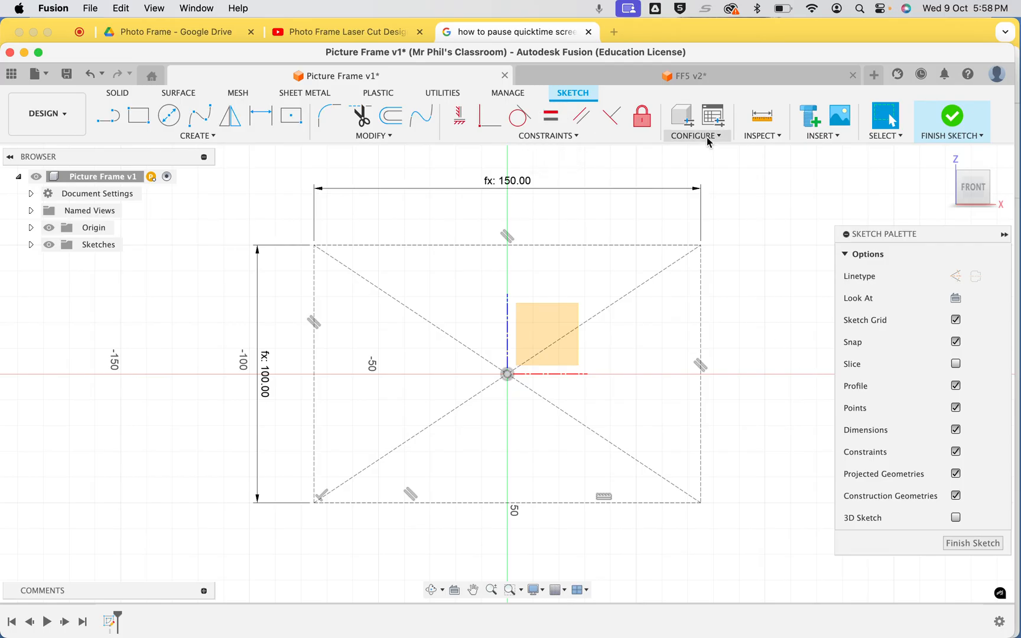
Step: Examine the frame layers around the picture opening in the finished FF5 v2 model, and return to the Picture Frame sketch
{"action": "left_click", "coordinate": [679, 75]}
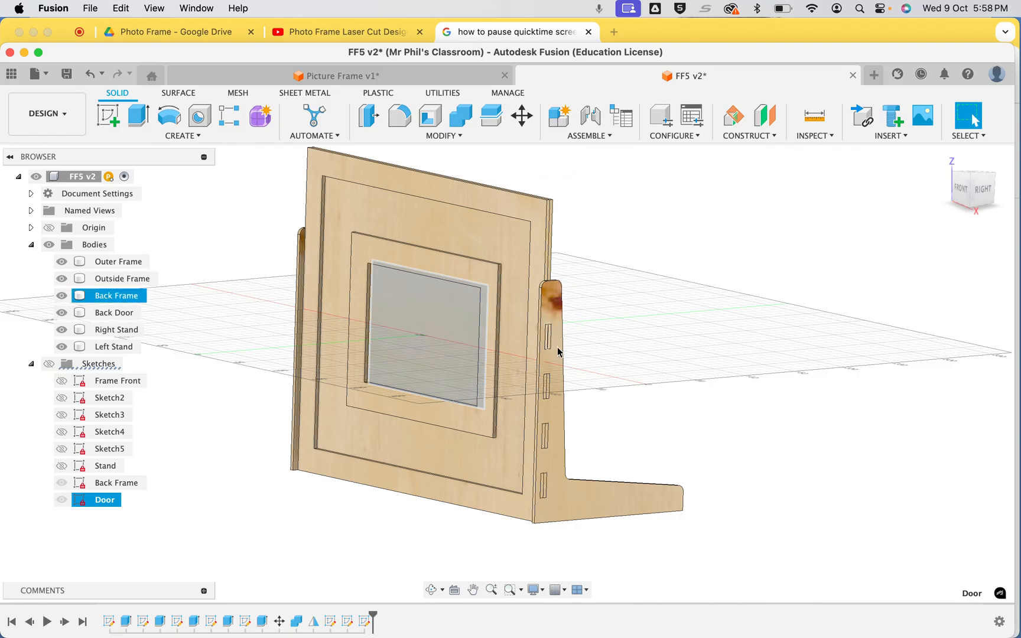
{"action": "scroll", "coordinate": [585, 361], "scroll_direction": "left", "scroll_amount": 10, "text": "shift"}
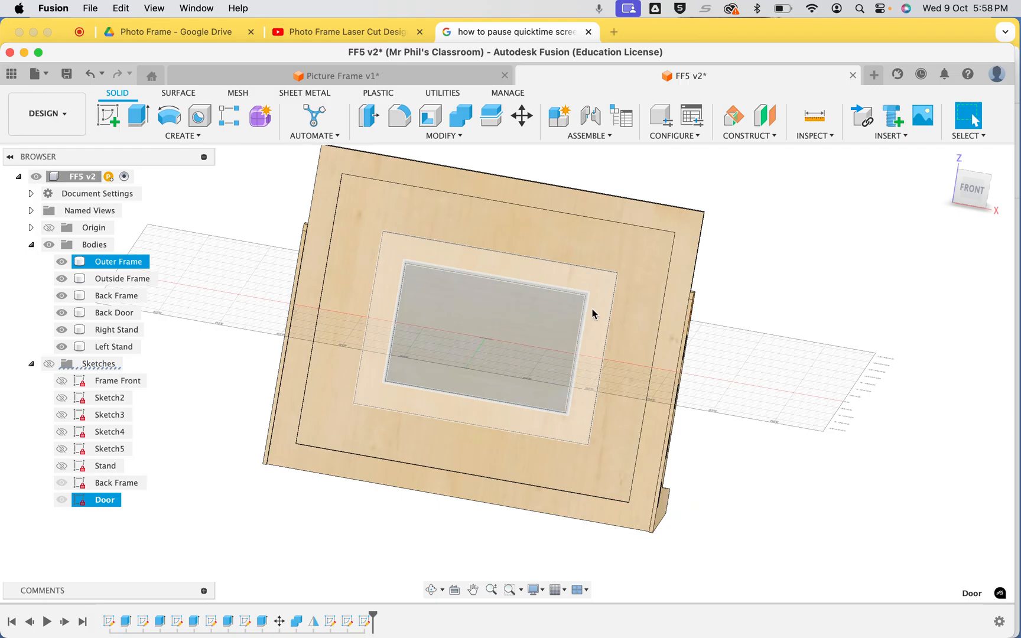
{"action": "left_click", "coordinate": [385, 72]}
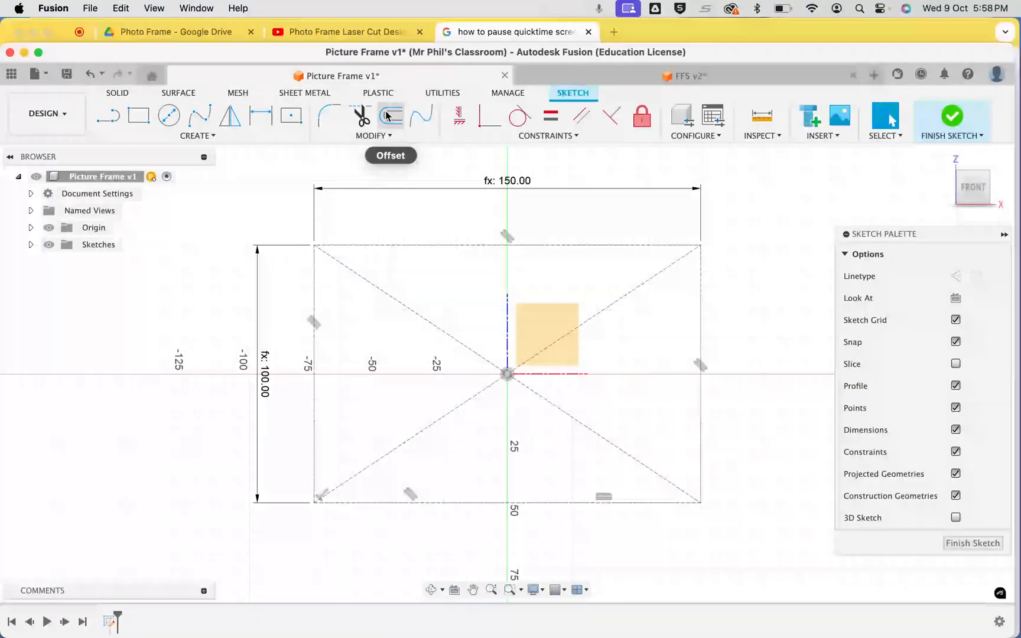
Step: Offset all four sides of the construction rectangle outward by 1 mm
{"action": "left_click", "coordinate": [387, 116]}
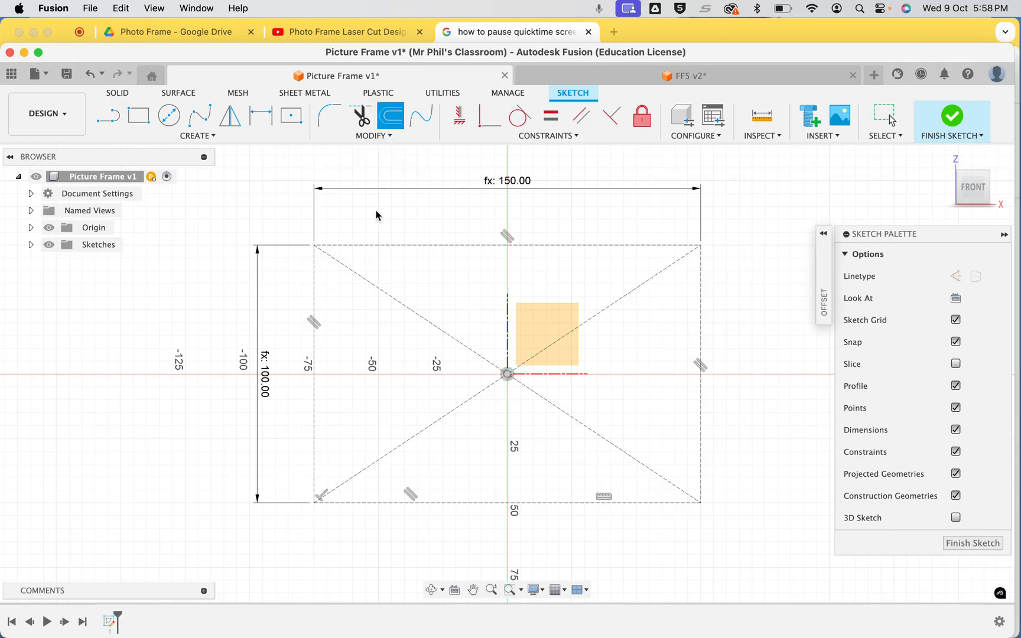
{"action": "left_click", "coordinate": [383, 247]}
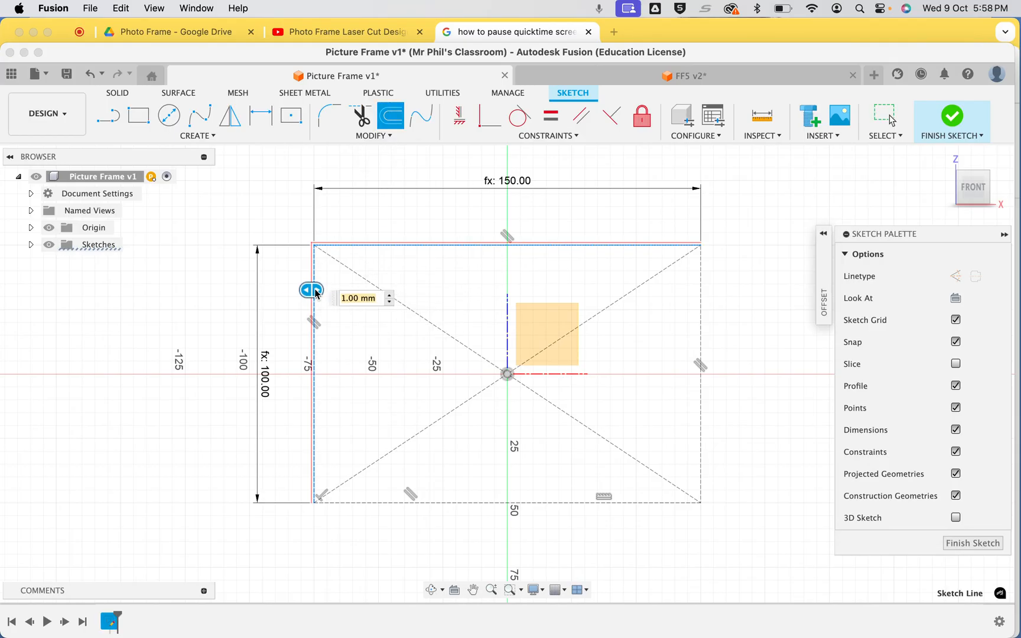
{"action": "left_click", "coordinate": [469, 503]}
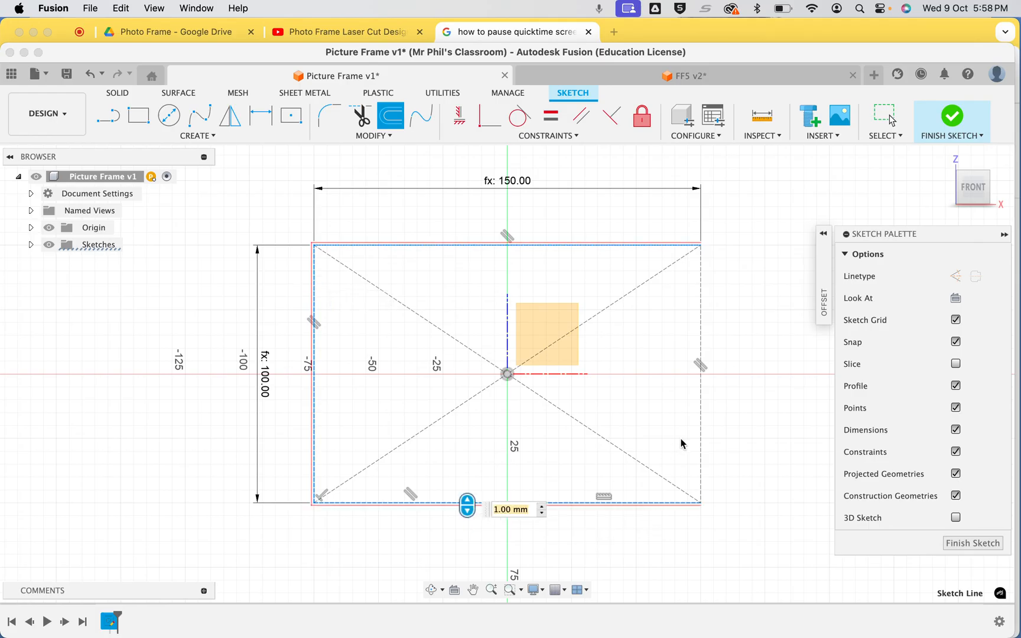
{"action": "left_click", "coordinate": [700, 438]}
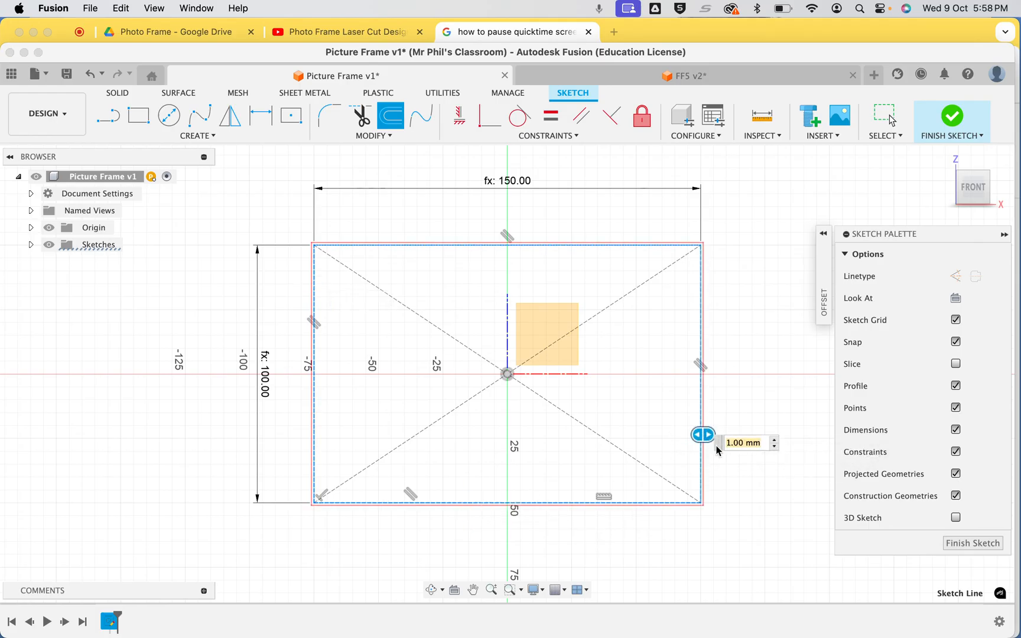
{"action": "left_click", "coordinate": [707, 435]}
Step: Add a FrameWidth user parameter in mm with the expression 20, and undo it together with the 1 mm offset
{"action": "left_click", "coordinate": [384, 136]}
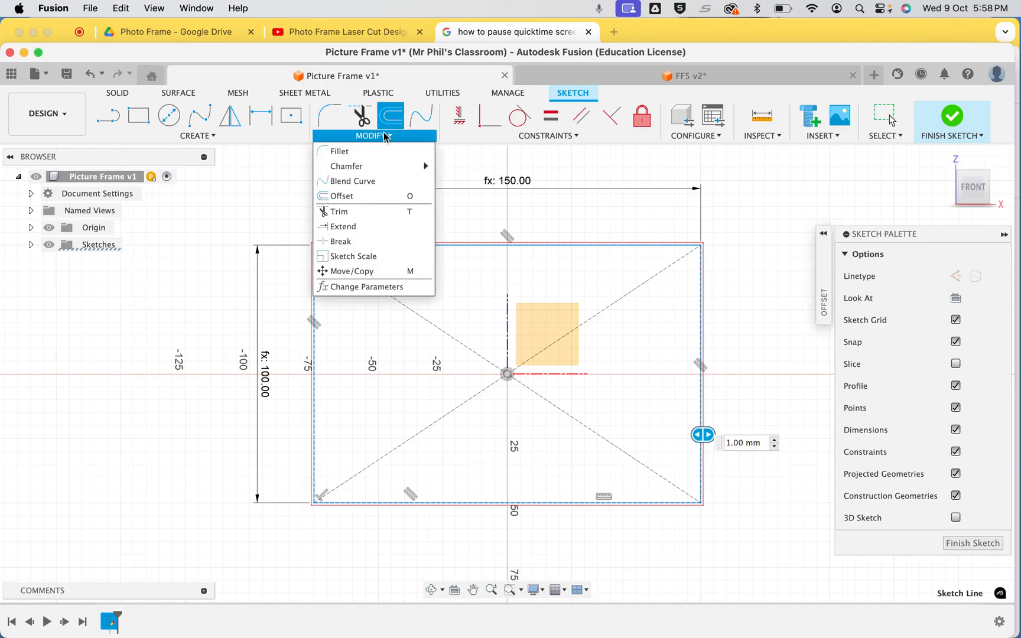
{"action": "left_click", "coordinate": [382, 287]}
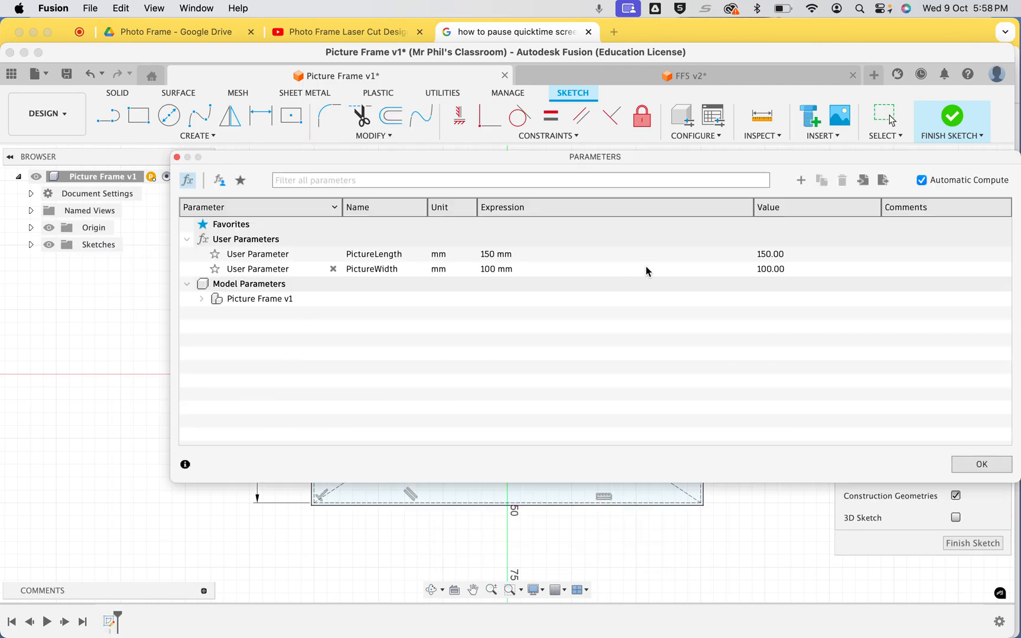
{"action": "left_click", "coordinate": [801, 181]}
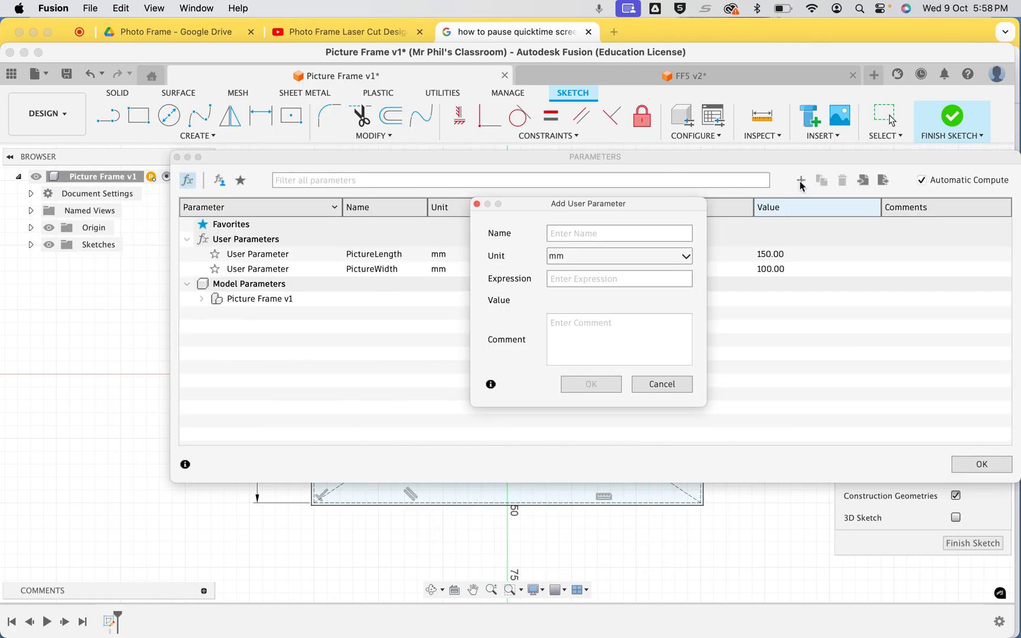
{"action": "type", "text": "FrameWidth"}
{"action": "left_click", "coordinate": [647, 279]}
{"action": "type", "text": "1"}
{"action": "key", "text": "BackSpace"}
{"action": "type", "text": "20"}
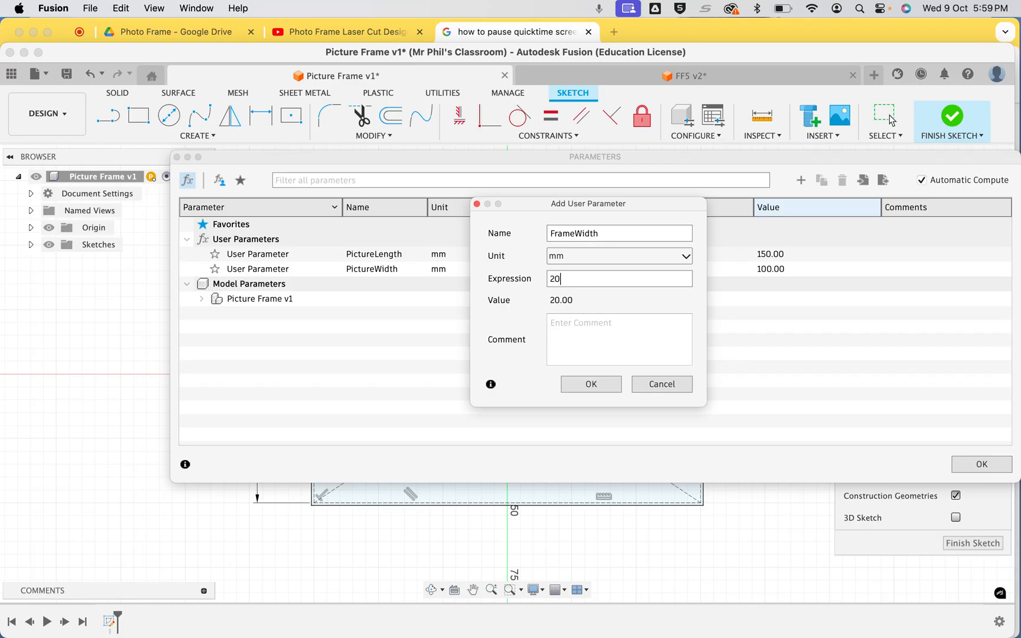
{"action": "left_click", "coordinate": [590, 384]}
{"action": "left_click", "coordinate": [980, 466]}
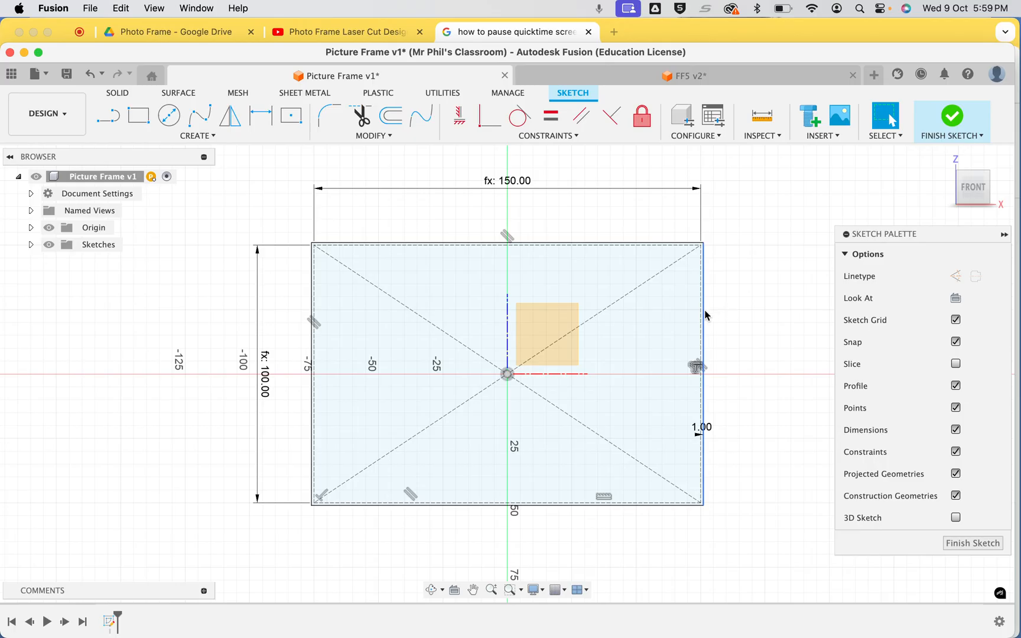
{"action": "key", "text": "super+z"}
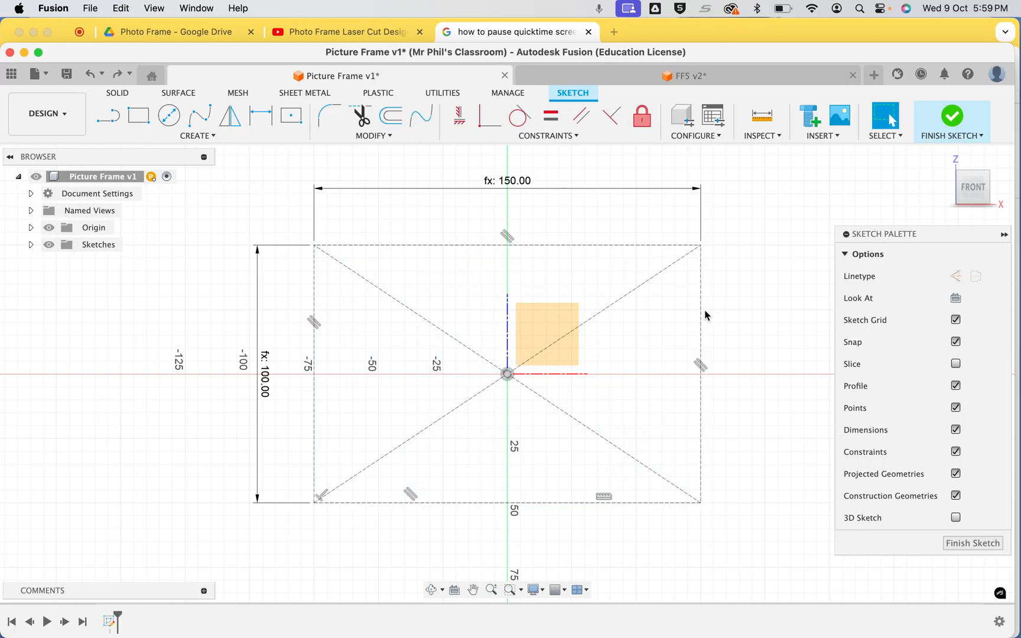
Step: Add a user parameter named FrameWidth in mm with the expression 20, and start the Offset tool
{"action": "left_click", "coordinate": [386, 136]}
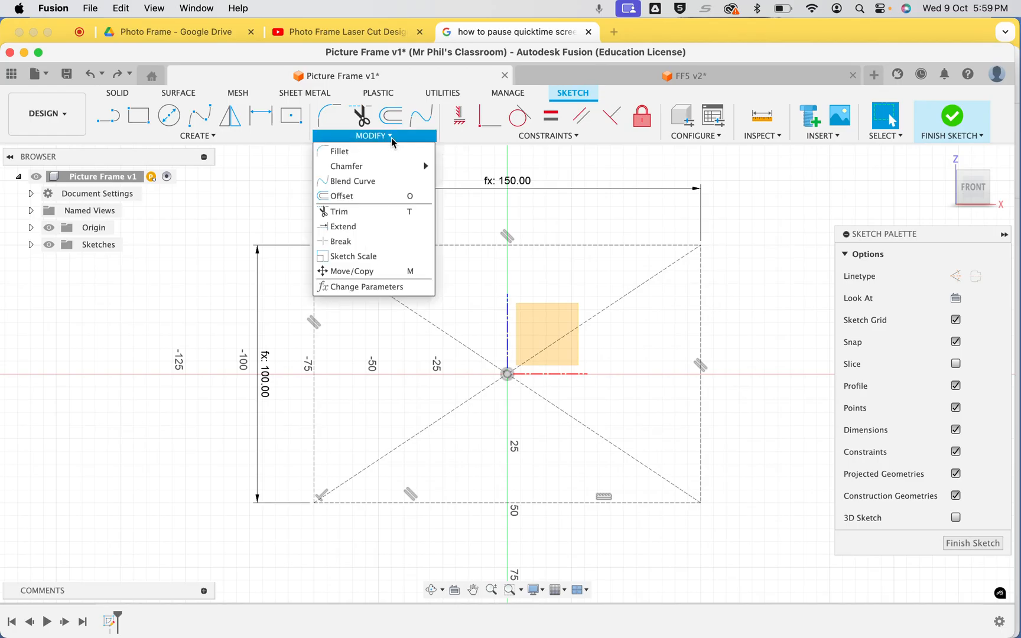
{"action": "left_click", "coordinate": [382, 287]}
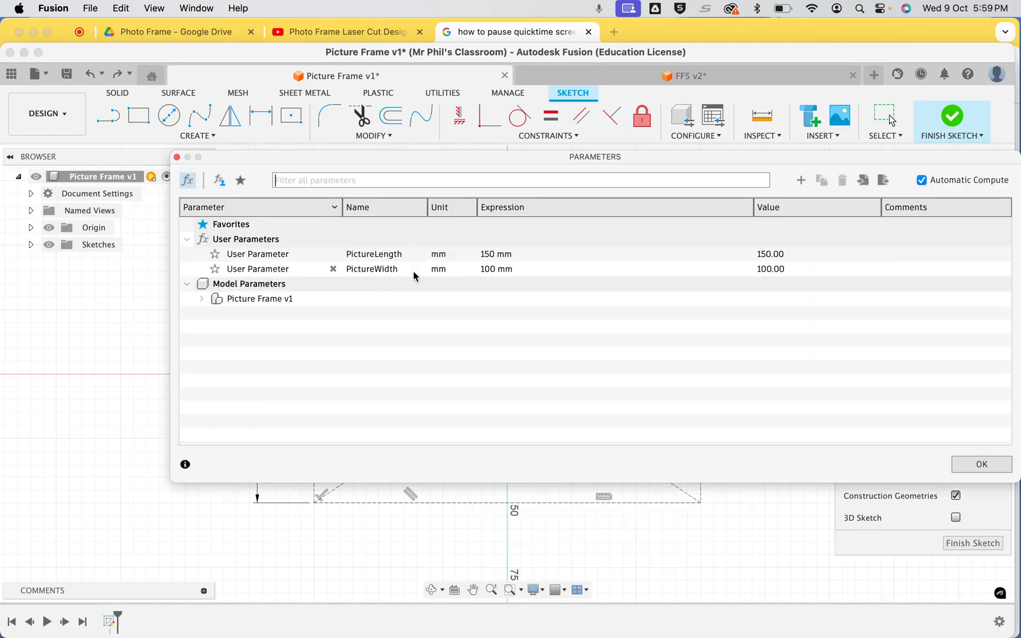
{"action": "left_click", "coordinate": [801, 180]}
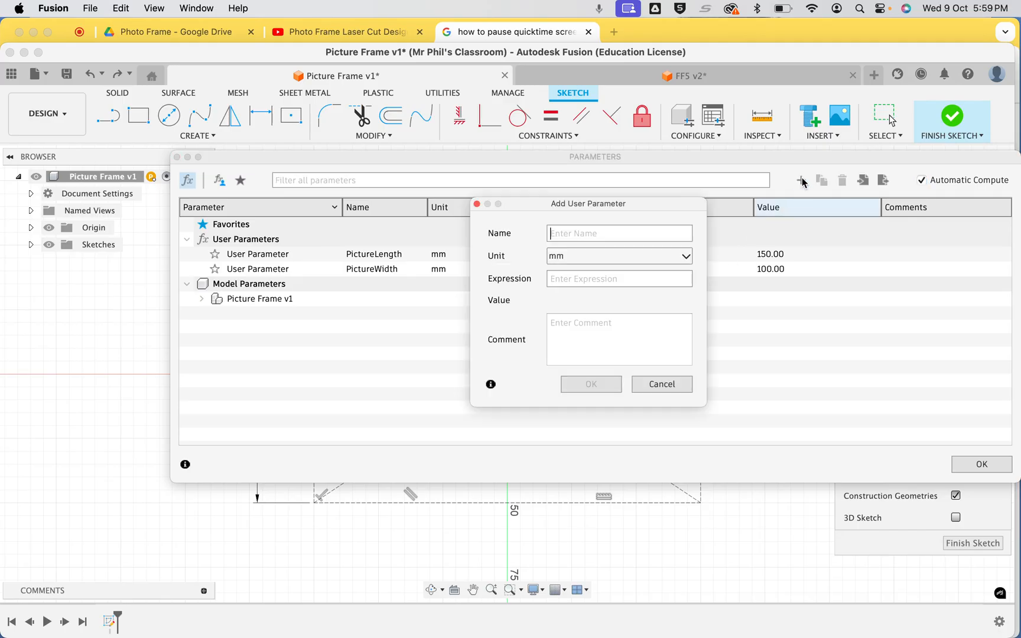
{"action": "type", "text": "Frame Width"}
{"action": "left_click", "coordinate": [577, 234]}
{"action": "left_click", "coordinate": [578, 279]}
{"action": "type", "text": "20"}
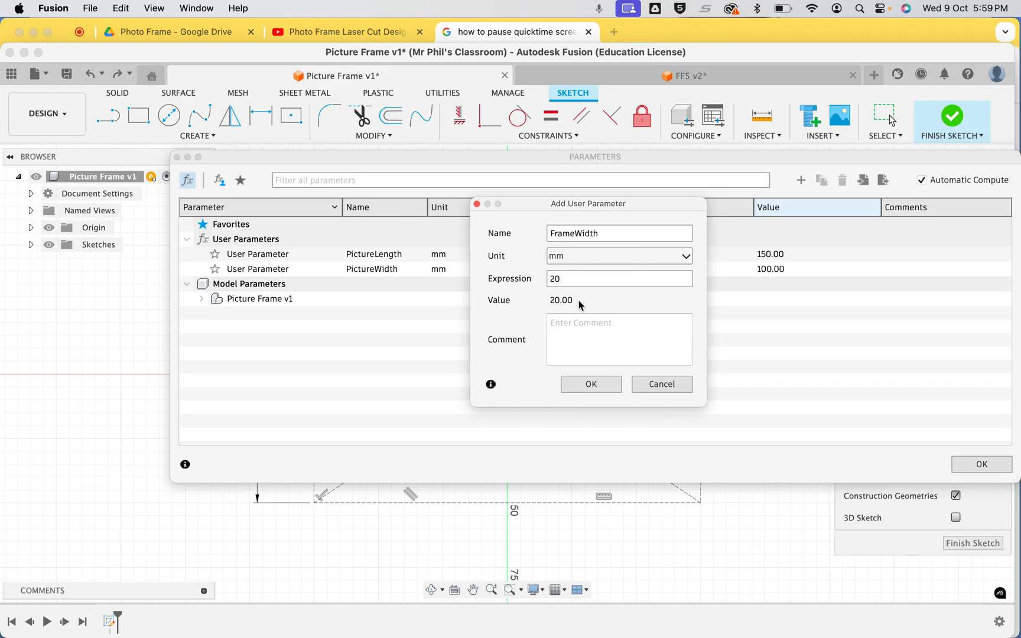
{"action": "left_click", "coordinate": [591, 384]}
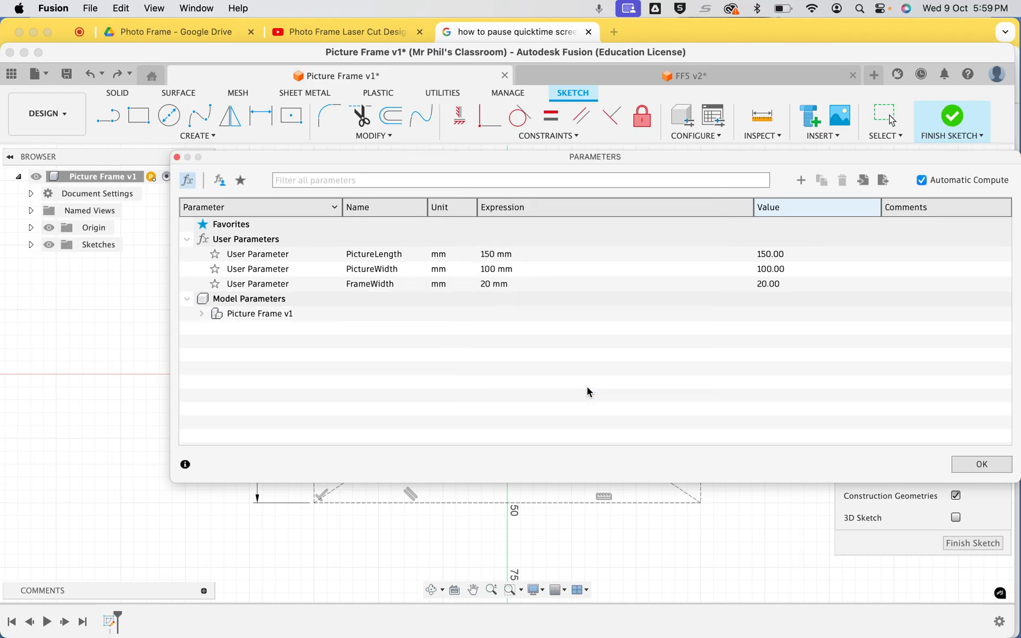
{"action": "left_click", "coordinate": [977, 464]}
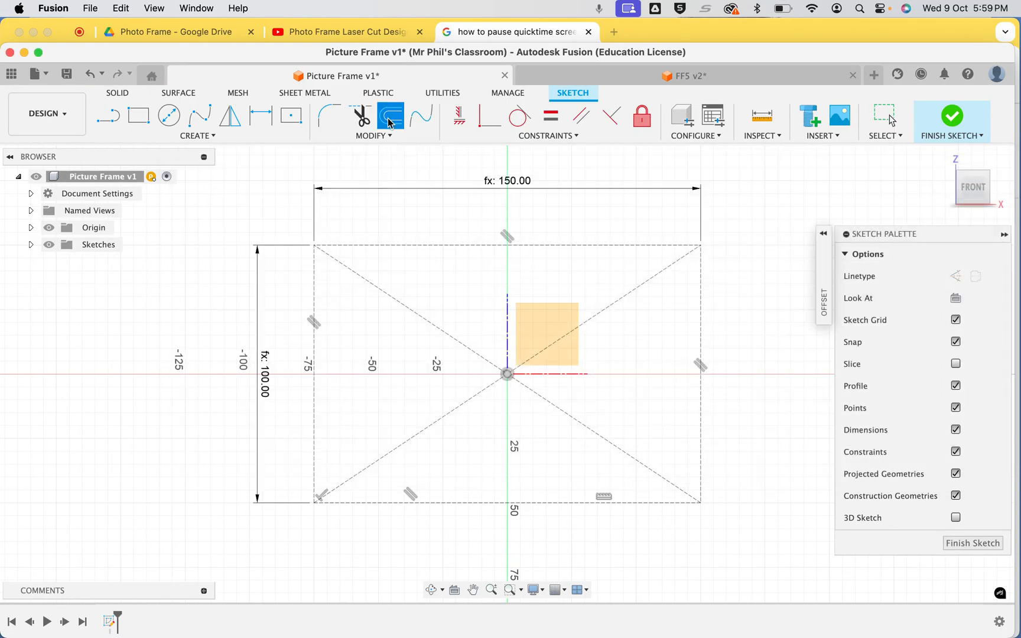
Step: Offset all four sides of the construction rectangle outward by the FrameWidth parameter
{"action": "left_click", "coordinate": [365, 245]}
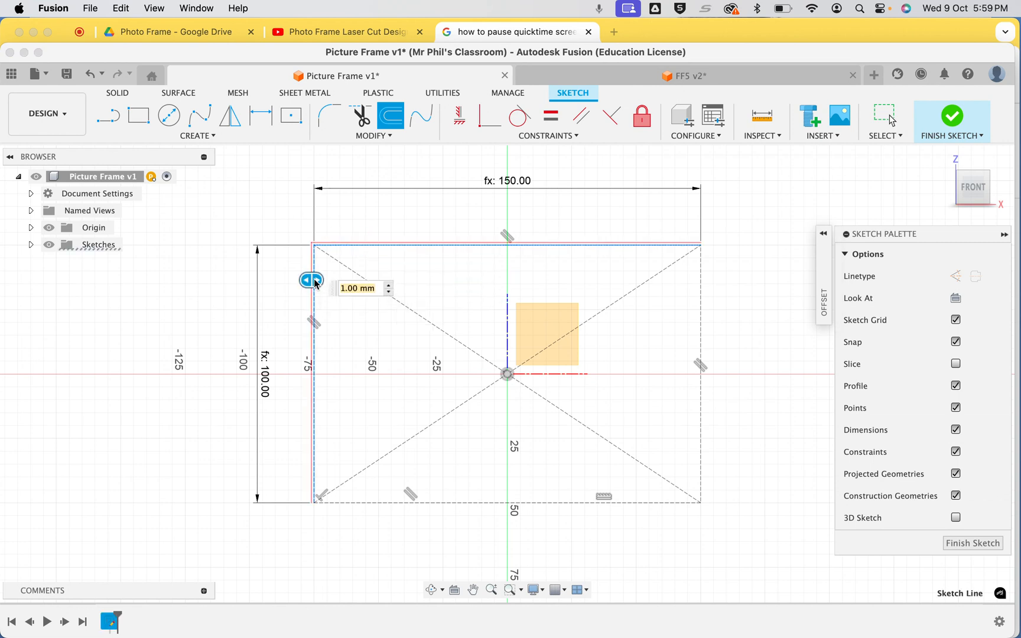
{"action": "left_click", "coordinate": [437, 504]}
{"action": "left_click", "coordinate": [702, 430]}
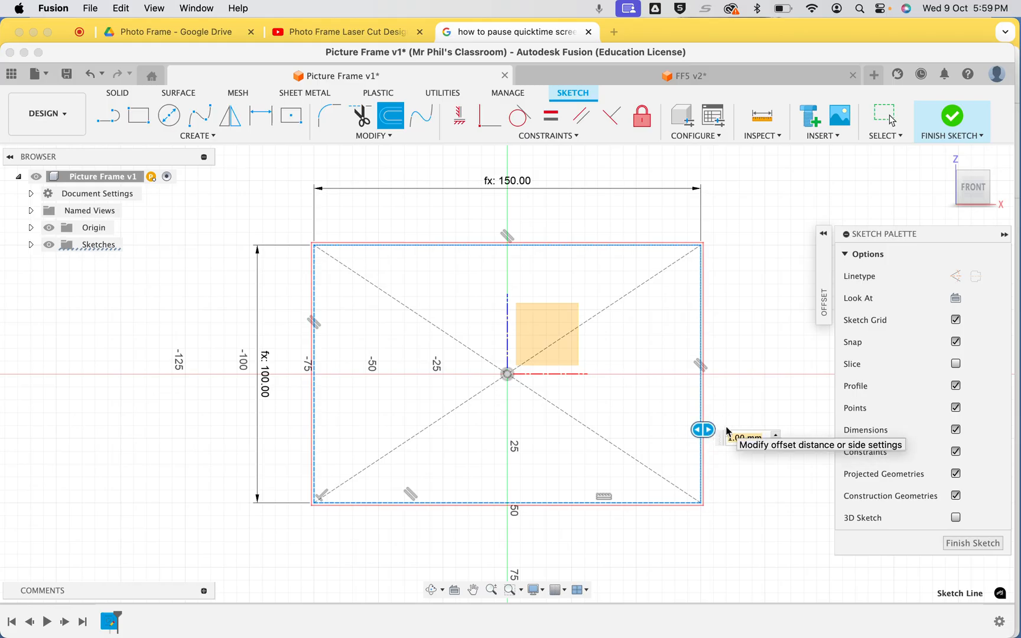
{"action": "type", "text": "f"}
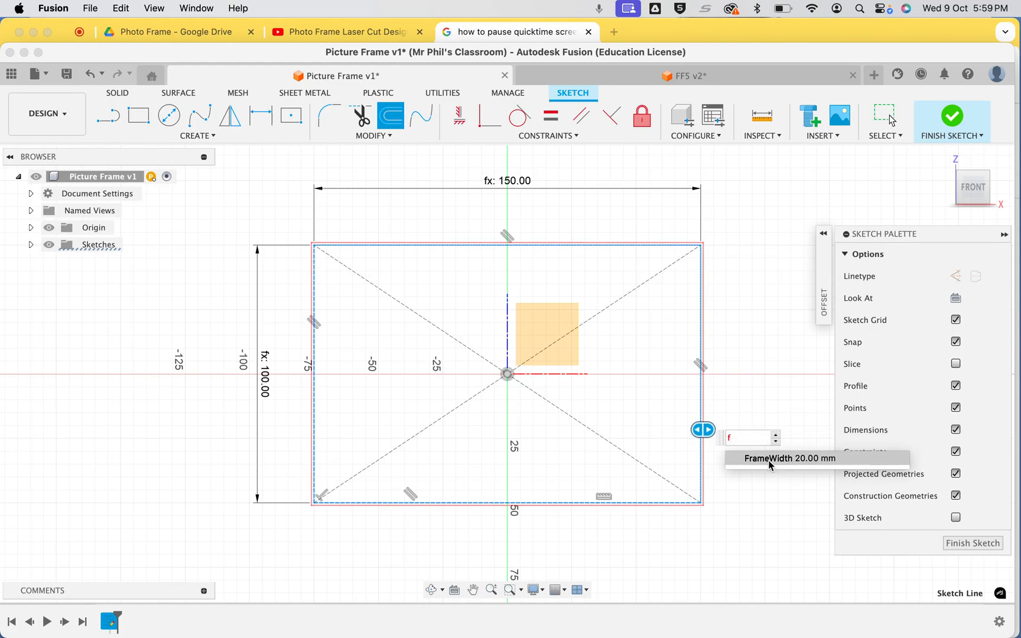
{"action": "left_click", "coordinate": [770, 464]}
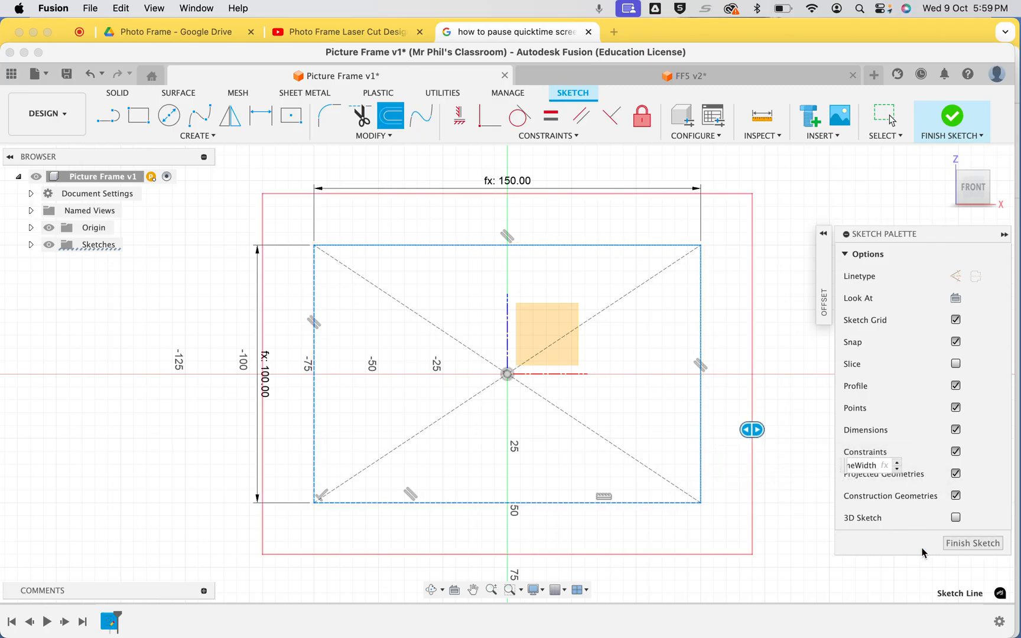
{"action": "key", "text": "Return"}
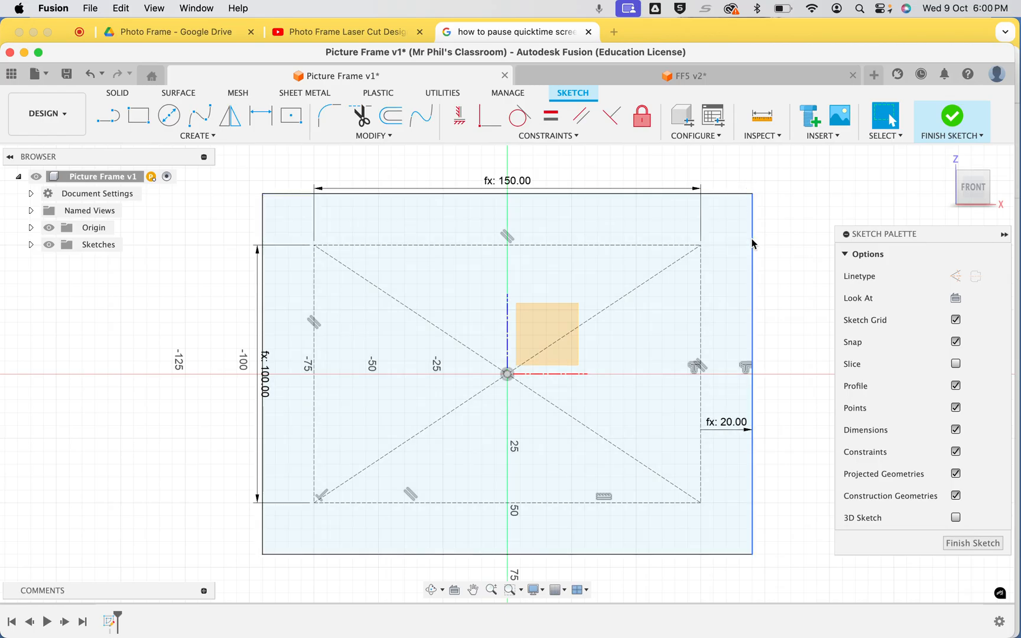
Step: Set the PictureLength parameter to 100 mm to test how the sketch adapts, and finish editing the parameters
{"action": "left_click", "coordinate": [389, 137]}
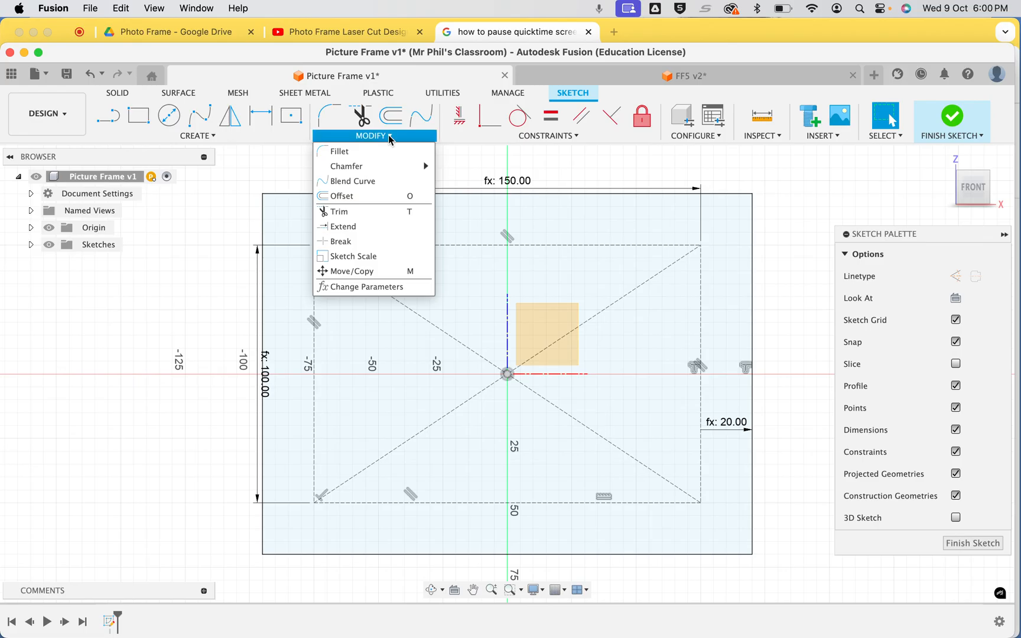
{"action": "left_click", "coordinate": [372, 286]}
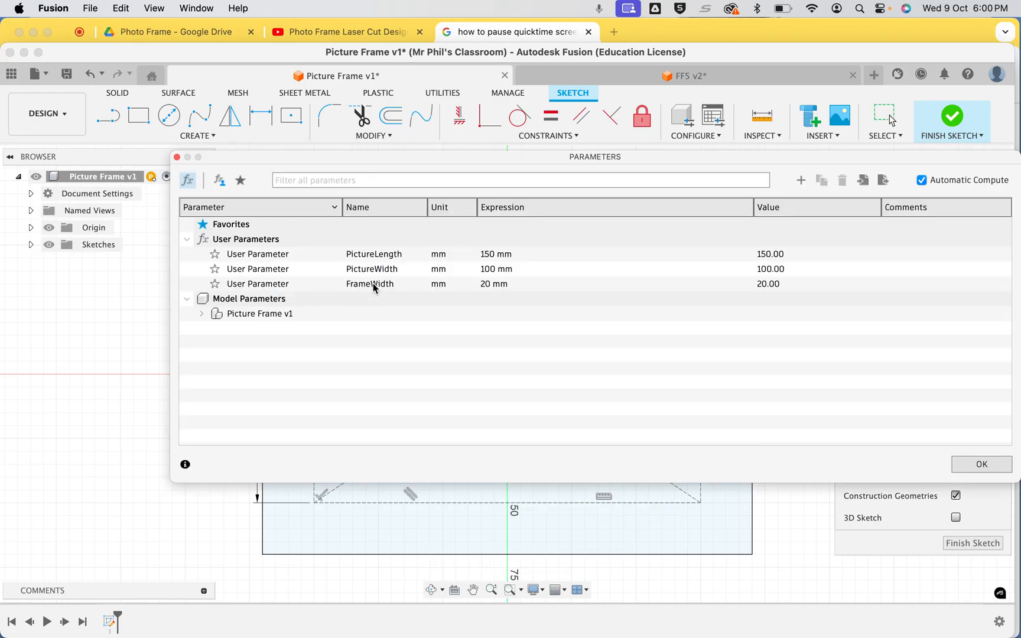
{"action": "double_click", "coordinate": [487, 254]}
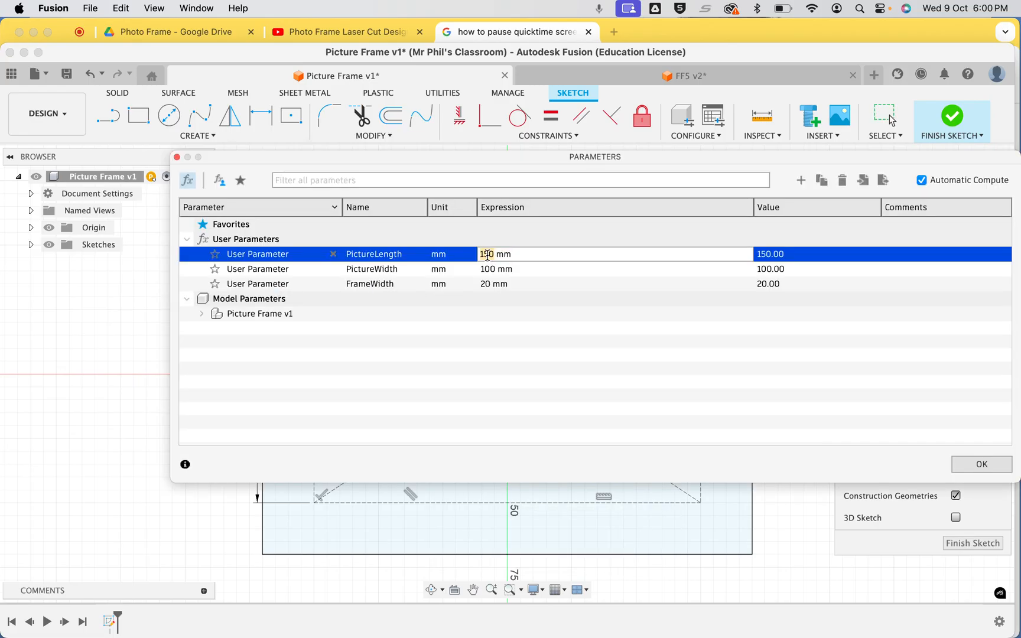
{"action": "type", "text": "100"}
{"action": "left_click", "coordinate": [835, 387]}
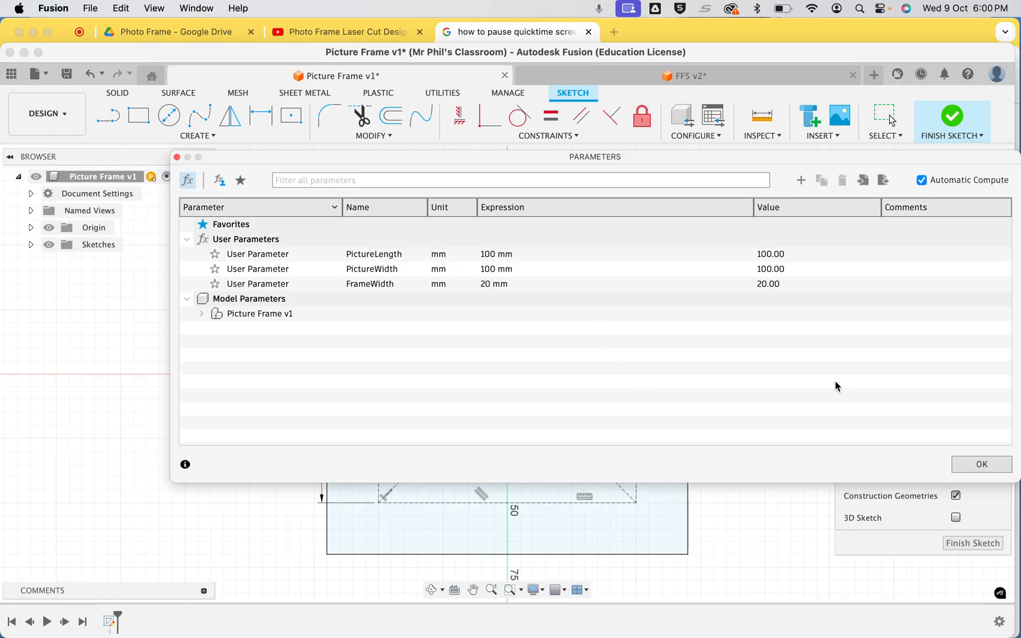
{"action": "left_click", "coordinate": [969, 466]}
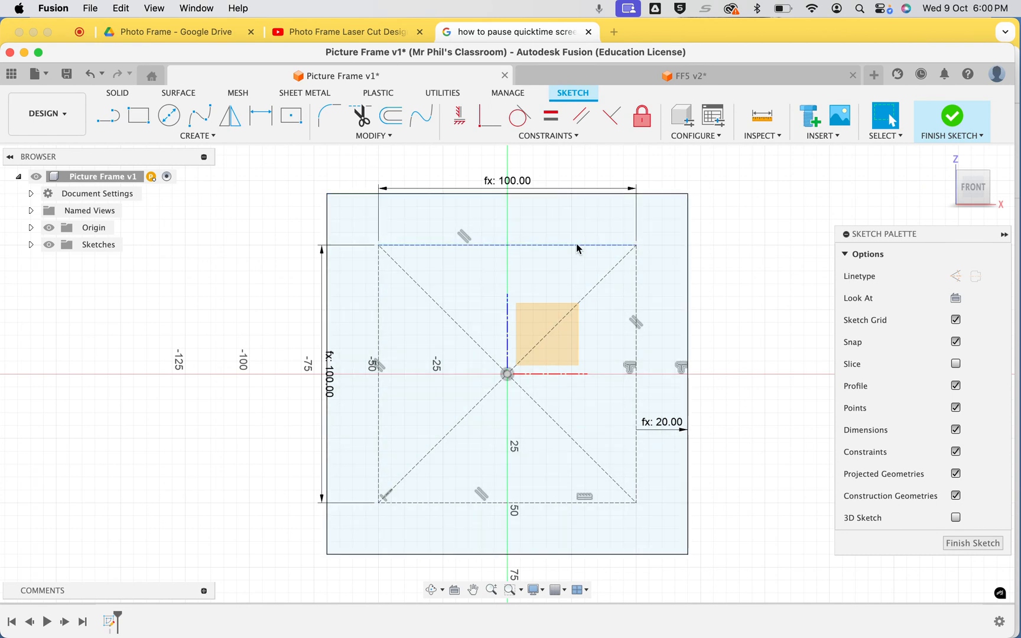
Step: Restore the PictureLength parameter to 150 mm
{"action": "left_click", "coordinate": [388, 135]}
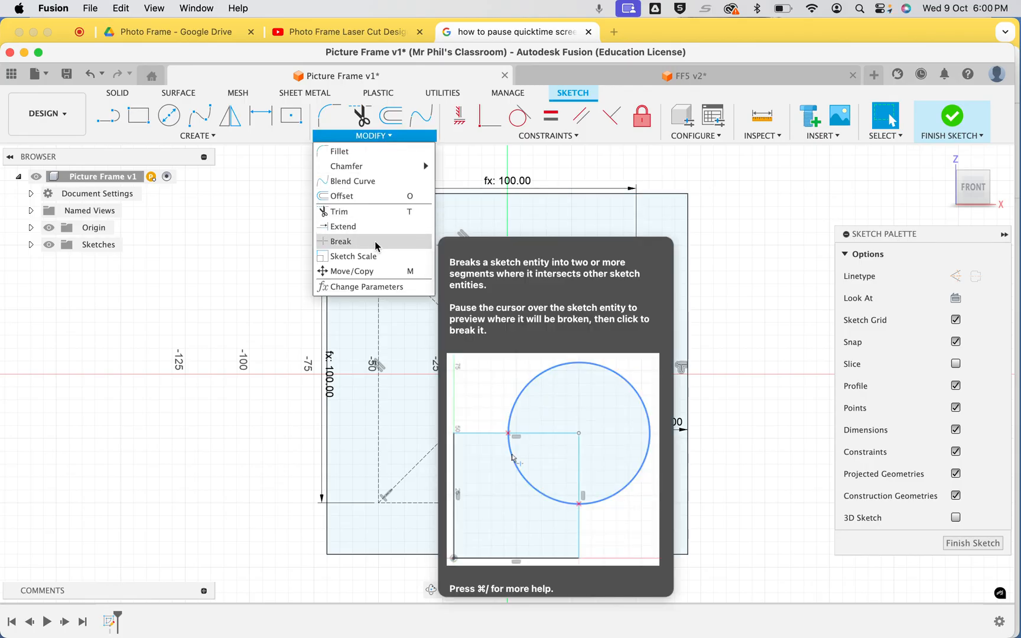
{"action": "left_click", "coordinate": [375, 288]}
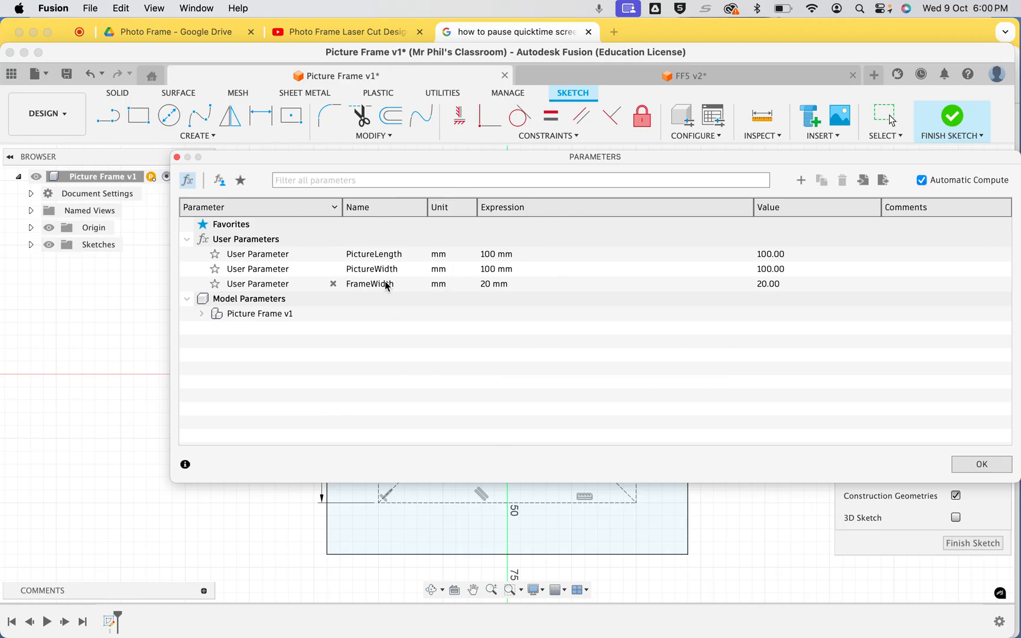
{"action": "double_click", "coordinate": [483, 254]}
{"action": "type", "text": "150"}
{"action": "left_click", "coordinate": [549, 303]}
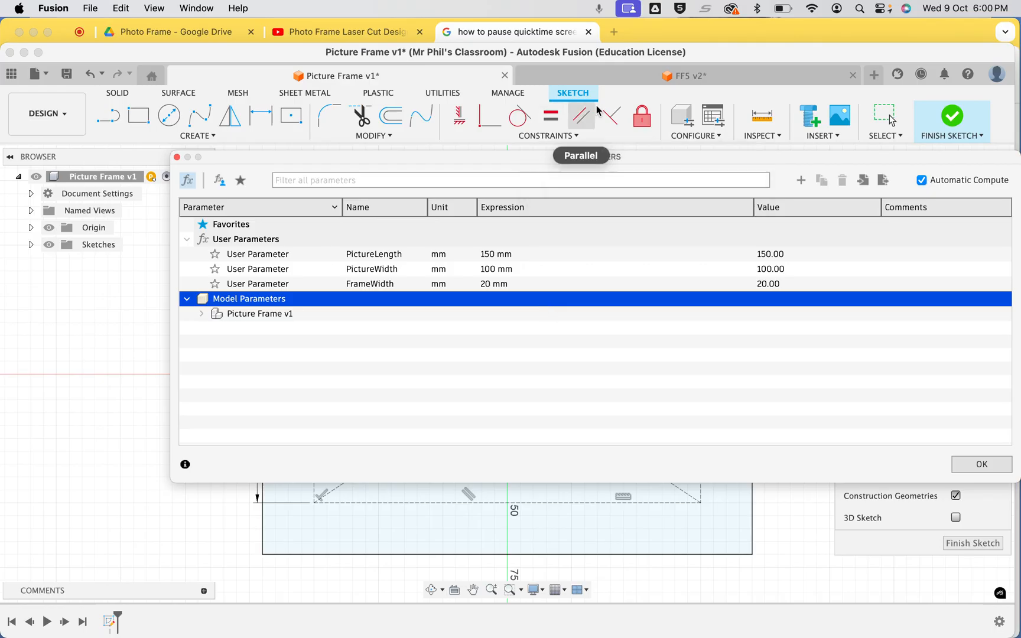
Step: Review the frame borders around the picture in the finished FF5 v2 model, and return to the Picture Frame sketch
{"action": "left_click", "coordinate": [650, 77]}
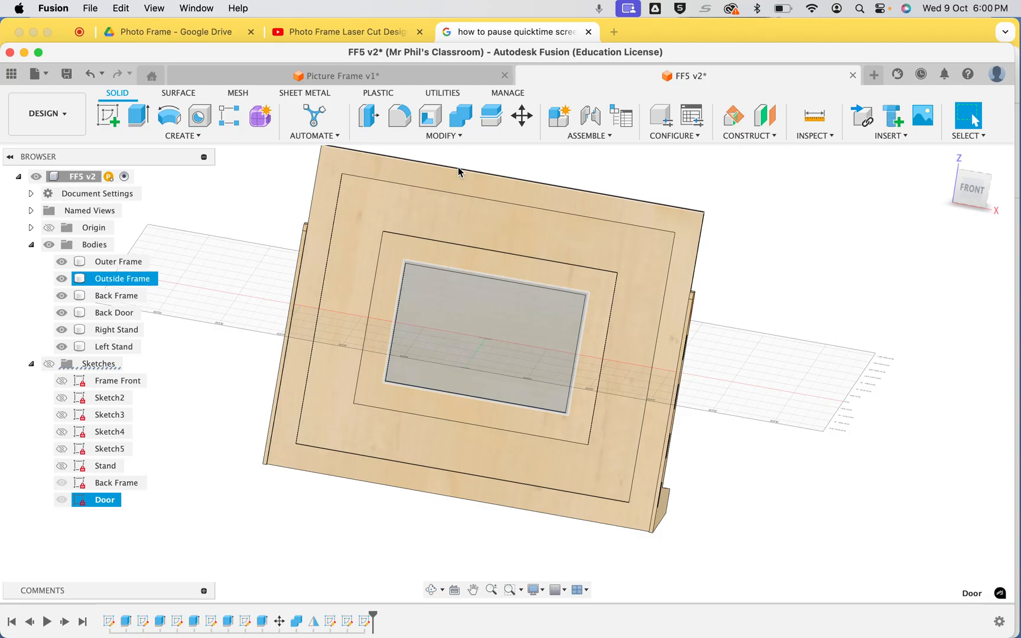
{"action": "left_click", "coordinate": [402, 73]}
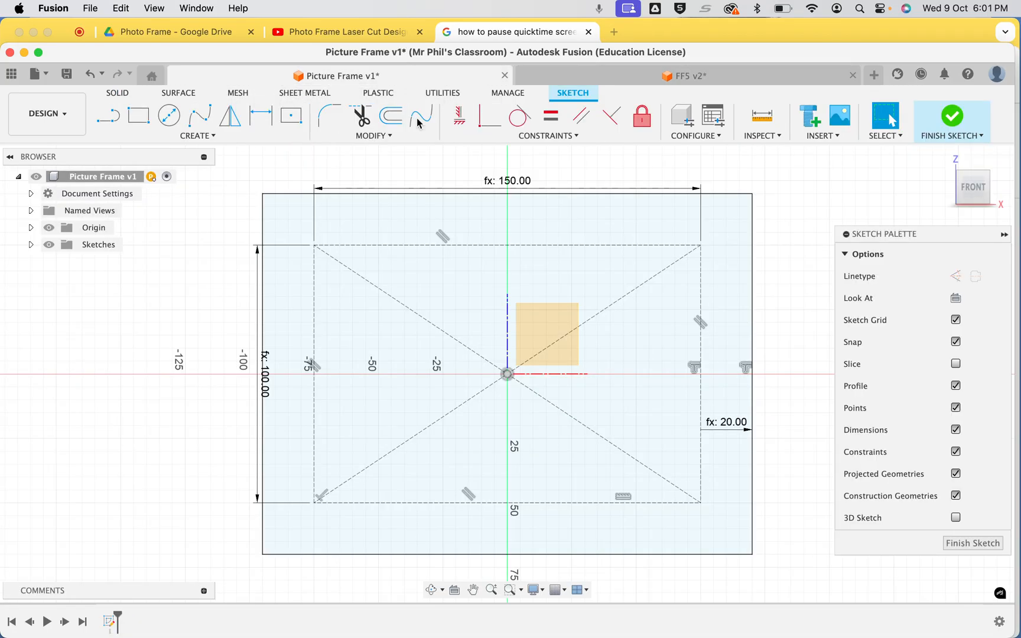
Step: Add a user parameter named ArtSpace in mm with the expression 40
{"action": "left_click", "coordinate": [576, 136]}
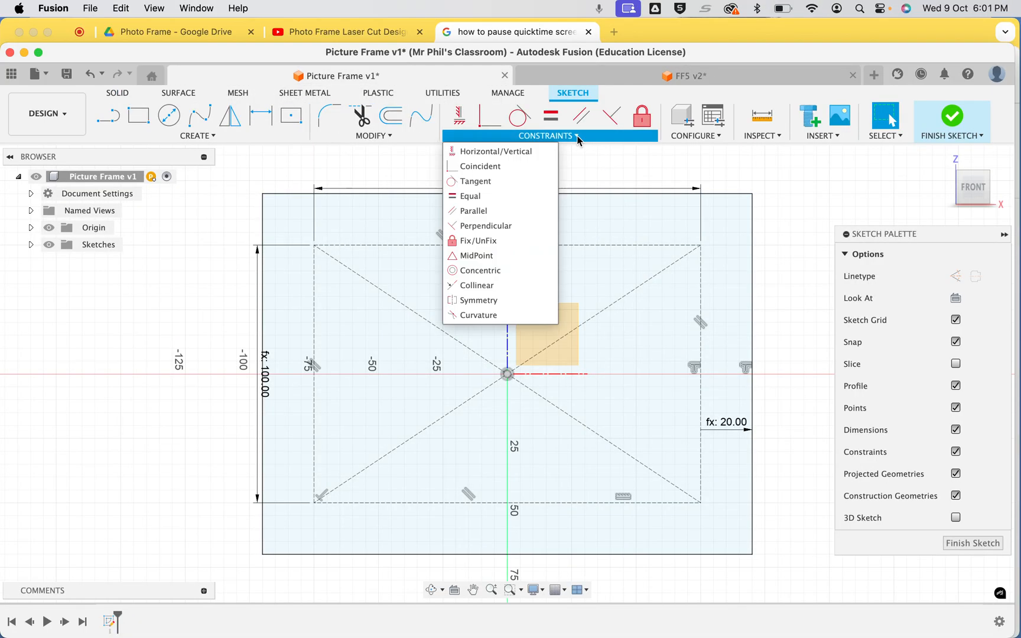
{"action": "mouse_move", "coordinate": [421, 140]}
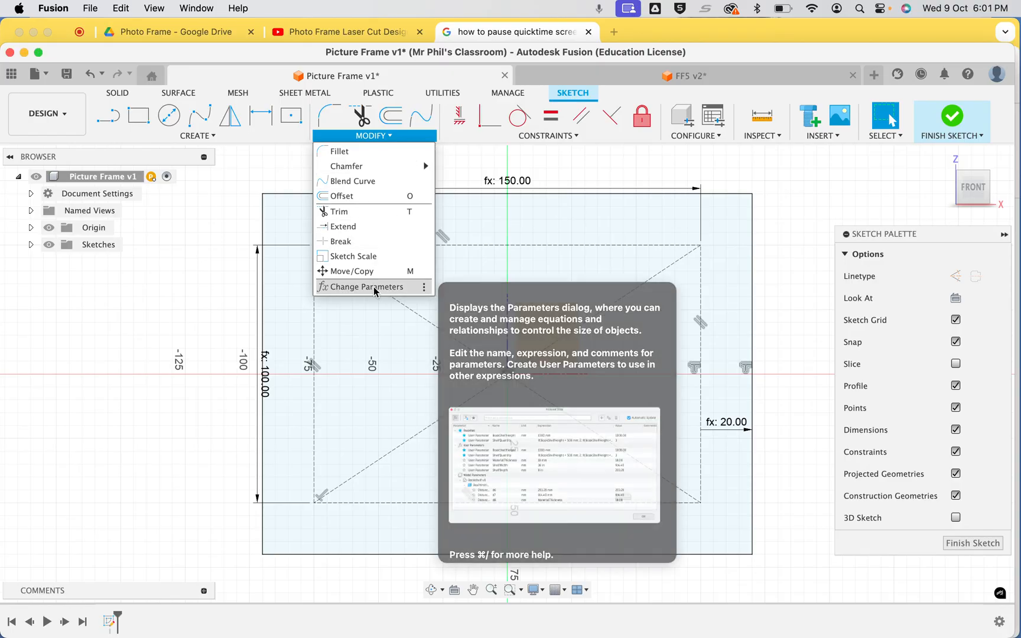
{"action": "left_click", "coordinate": [373, 288]}
{"action": "left_click", "coordinate": [800, 182]}
{"action": "type", "text": "ArtSpace"}
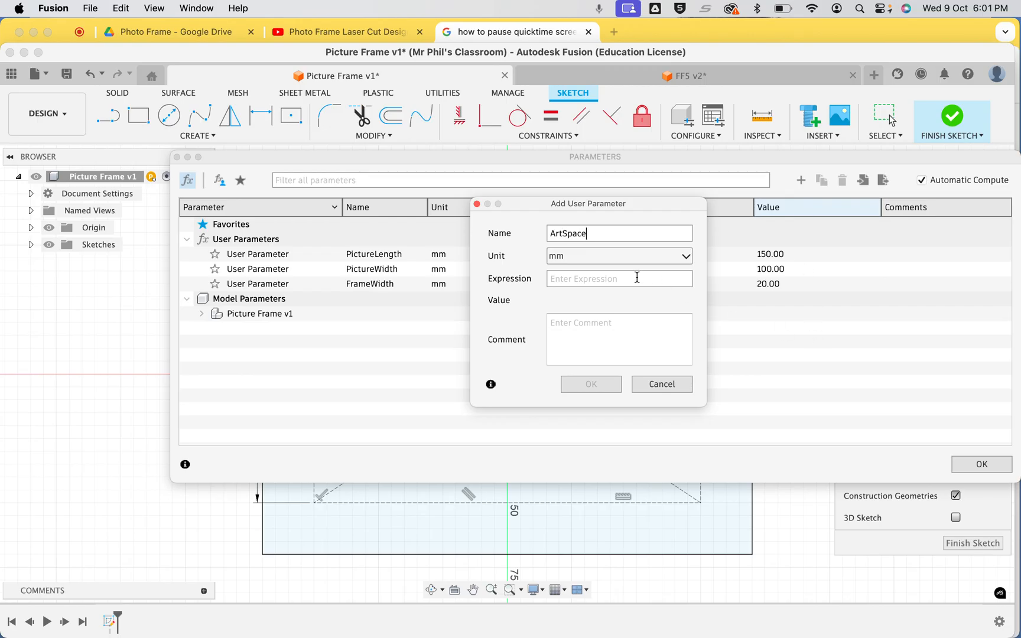
{"action": "type", "text": "40"}
{"action": "left_click", "coordinate": [590, 383]}
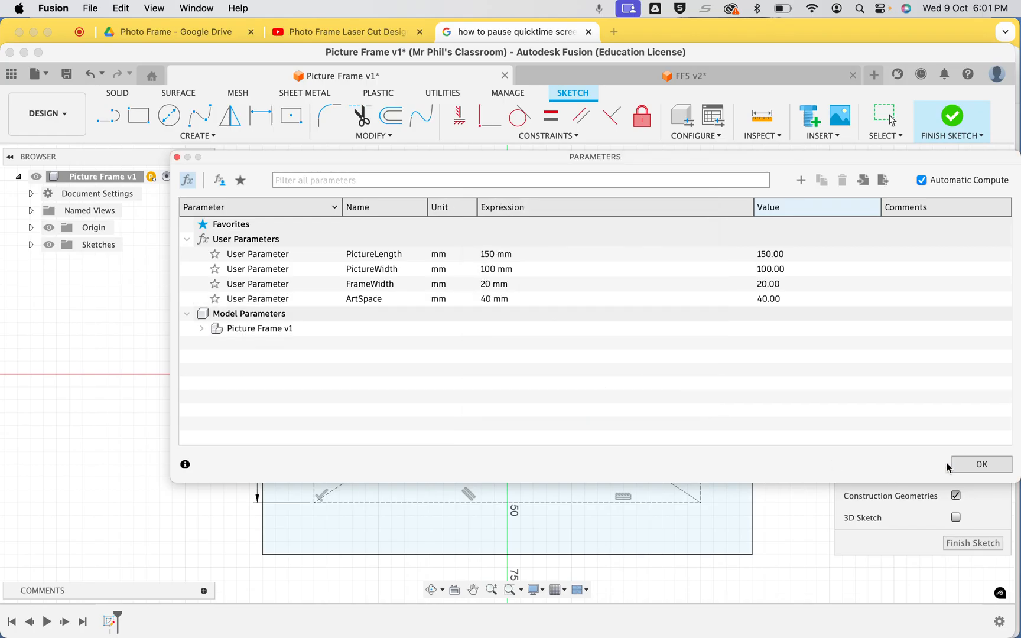
Step: Add a user parameter named PictureOverlap in mm with the expression 2, and finish editing the parameters
{"action": "left_click", "coordinate": [977, 464]}
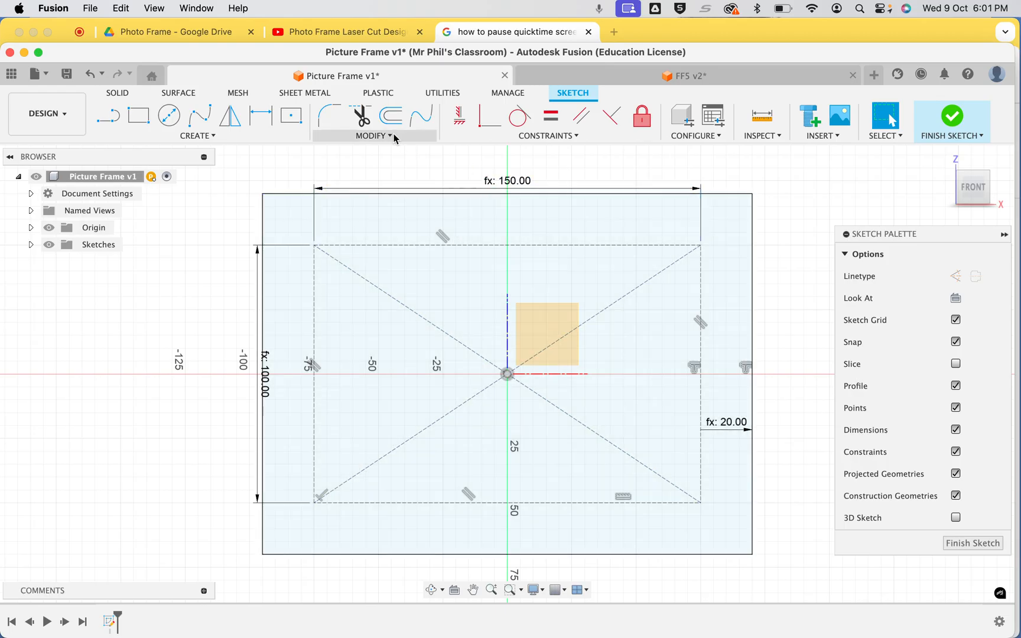
{"action": "left_click", "coordinate": [392, 136]}
{"action": "left_click", "coordinate": [366, 286]}
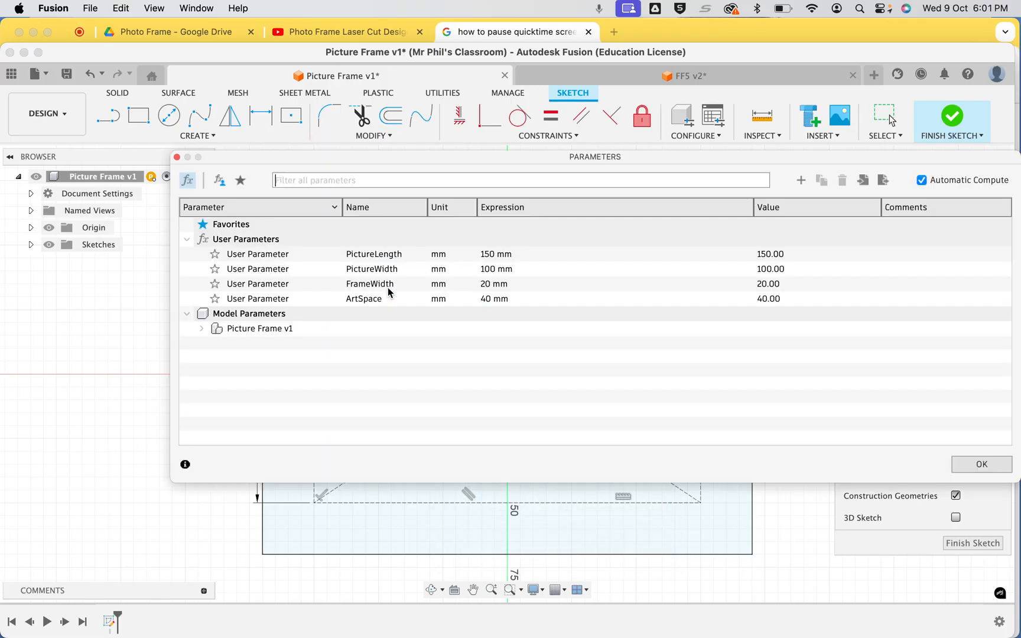
{"action": "left_click", "coordinate": [801, 180]}
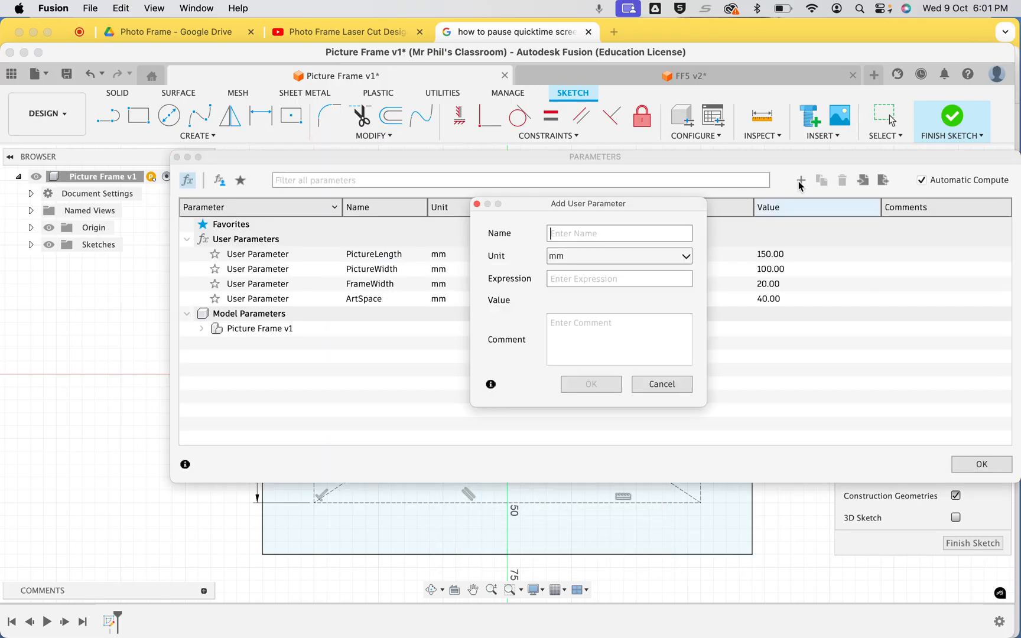
{"action": "type", "text": "PictureOverlap"}
{"action": "left_click", "coordinate": [647, 281]}
{"action": "type", "text": "2"}
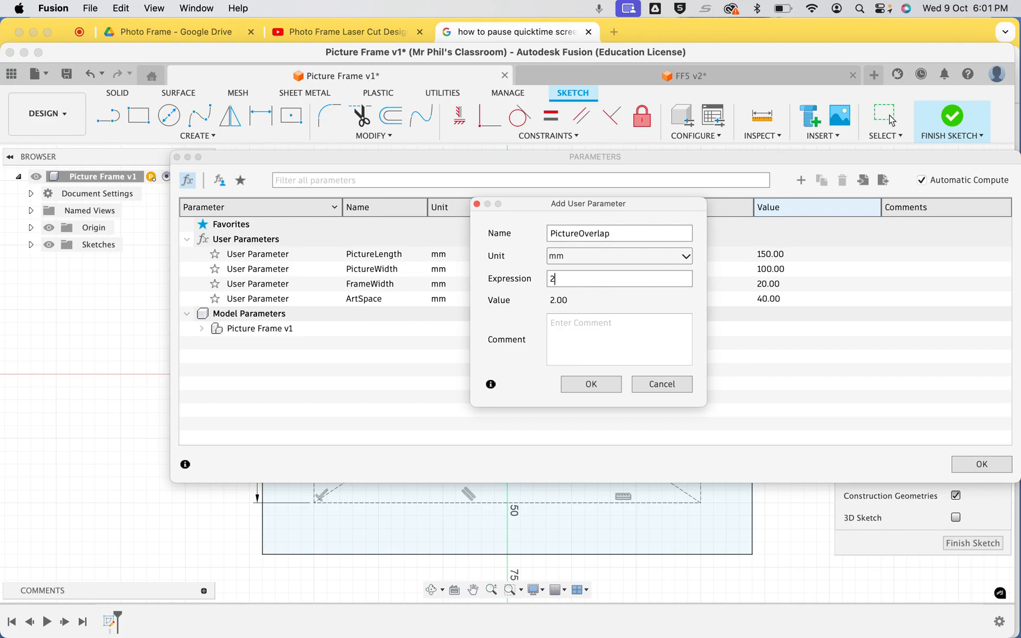
{"action": "left_click", "coordinate": [583, 389]}
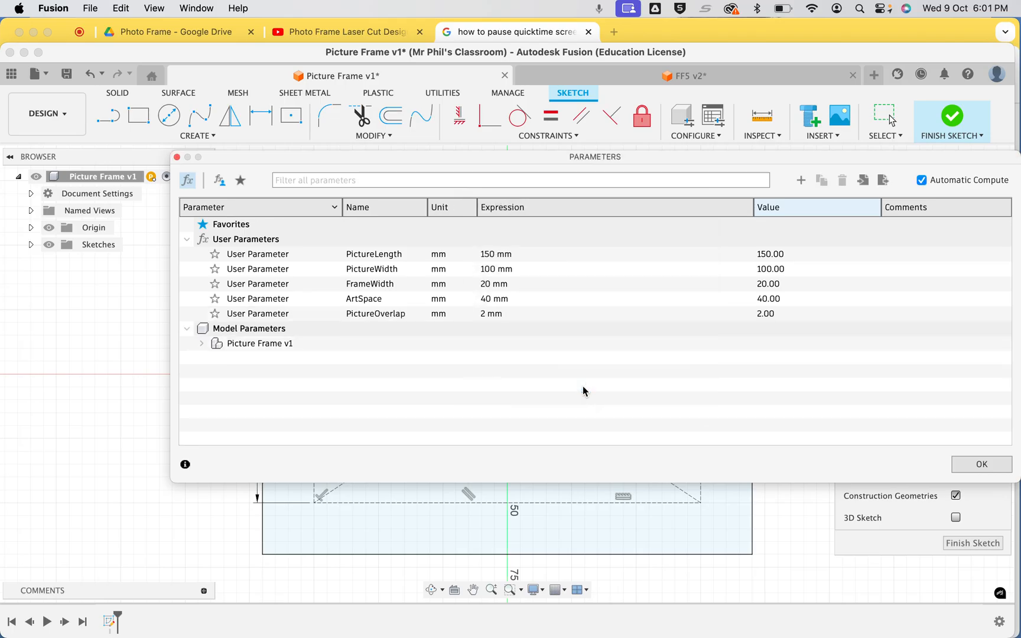
{"action": "left_click", "coordinate": [981, 465]}
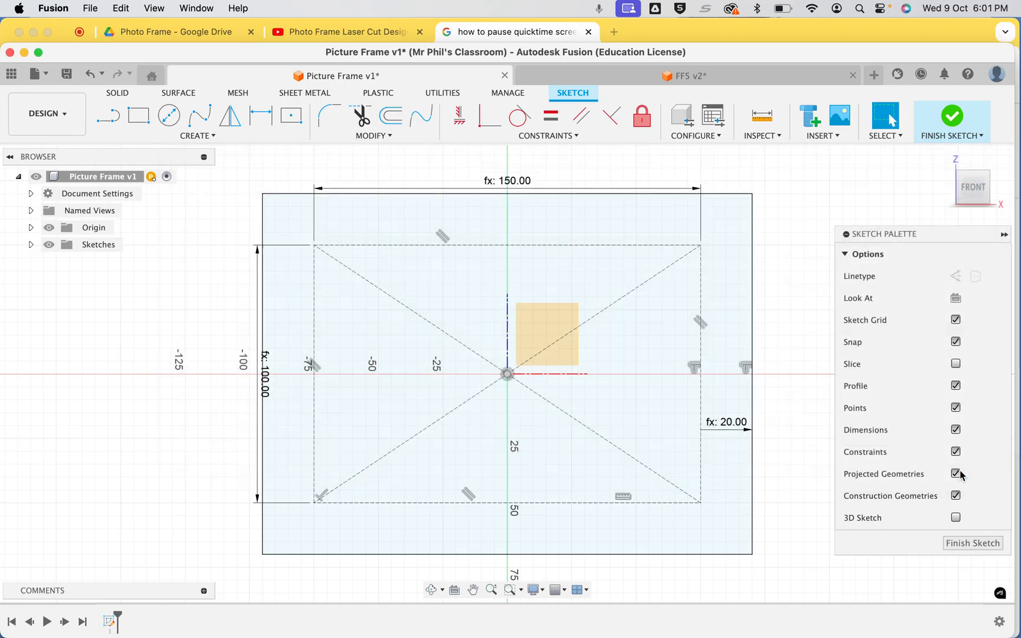
Step: Start an Offset of the dashed picture rectangle, pulled inward by about 18.5 mm
{"action": "left_click", "coordinate": [390, 115]}
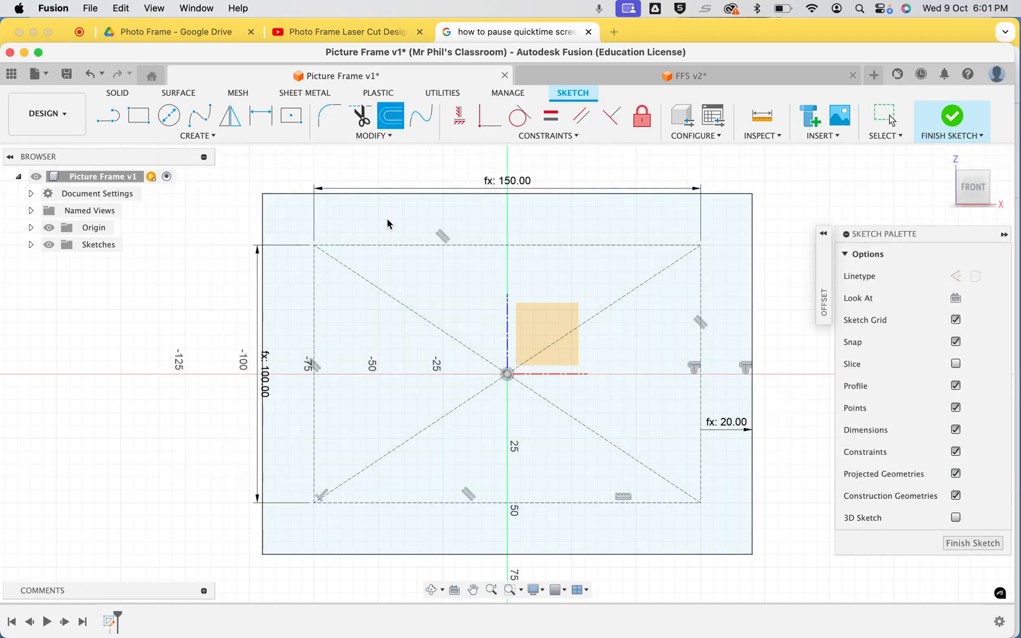
{"action": "left_click", "coordinate": [394, 244]}
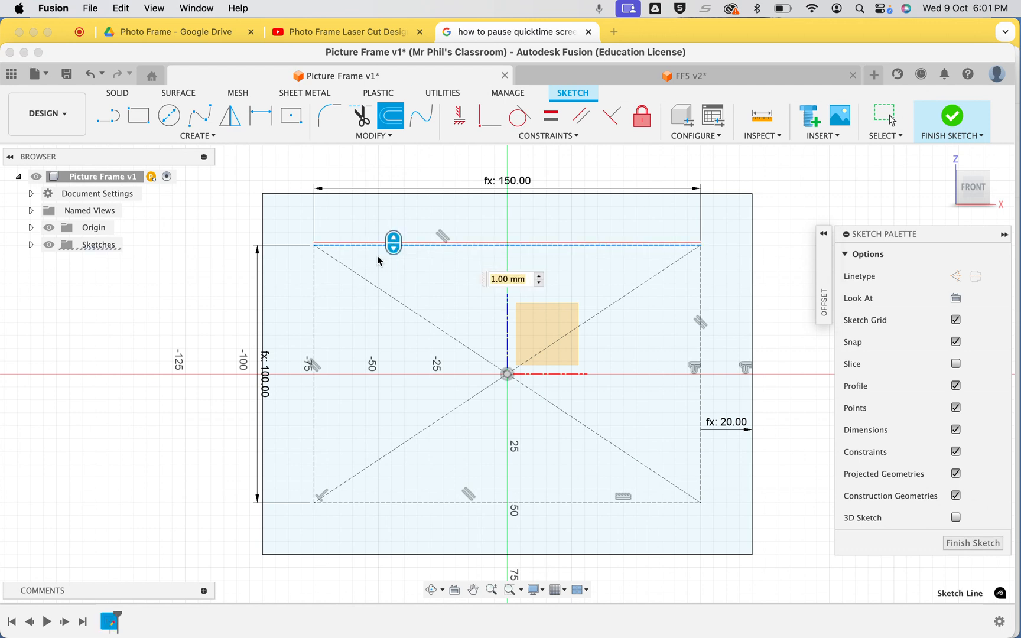
{"action": "left_click", "coordinate": [315, 303]}
{"action": "left_click", "coordinate": [419, 503]}
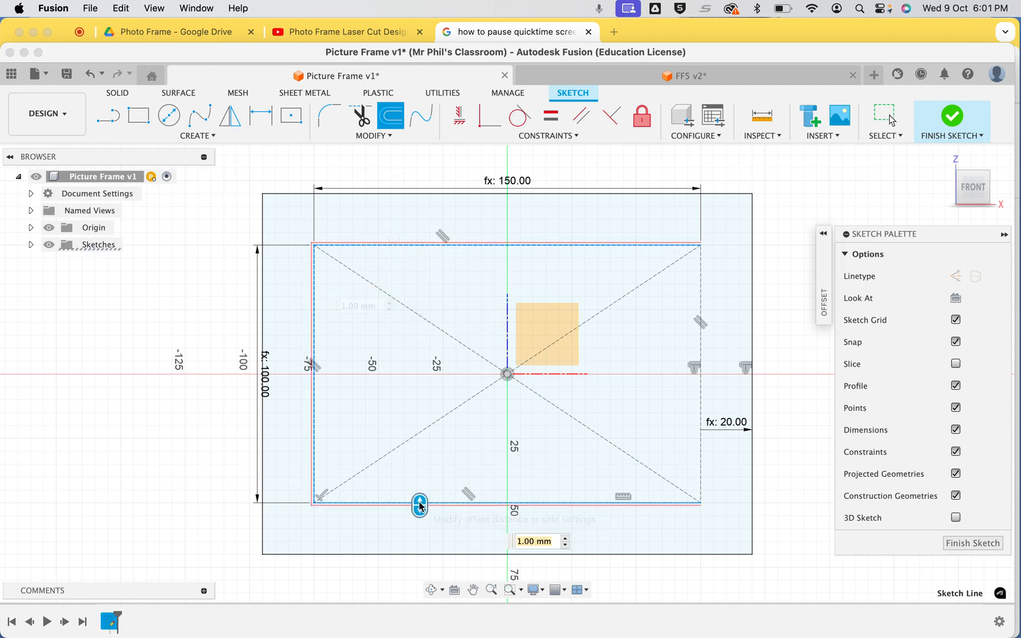
{"action": "left_click", "coordinate": [701, 403]}
{"action": "left_click_drag", "start_coordinate": [701, 403], "coordinate": [659, 399]}
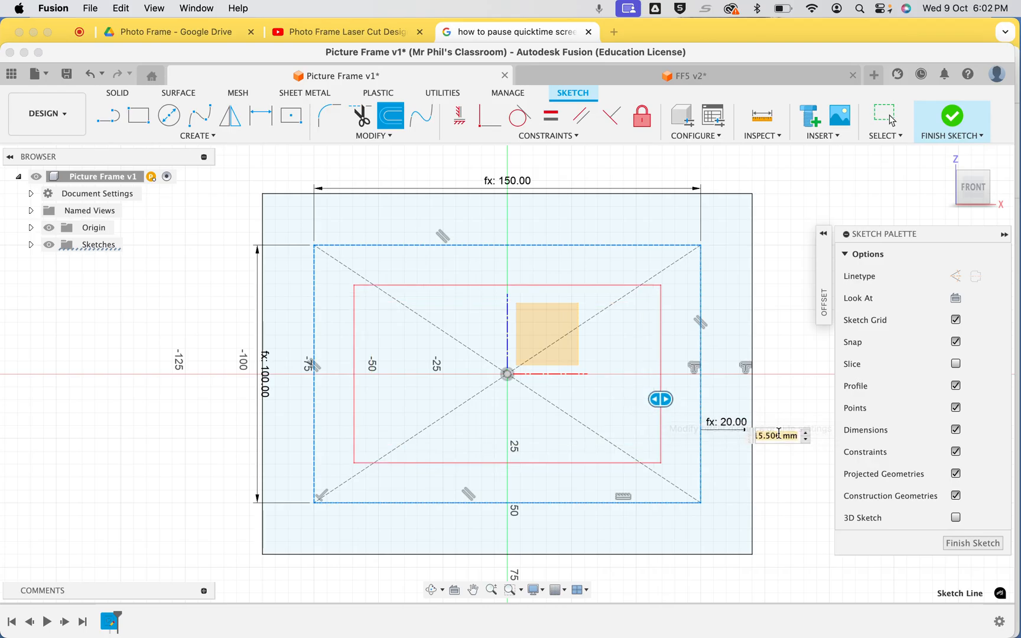
{"action": "mouse_move", "coordinate": [659, 400]}
{"action": "left_mouse_down"}
{"action": "mouse_move", "coordinate": [632, 400]}
{"action": "mouse_move", "coordinate": [644, 403]}
{"action": "left_mouse_up"}
{"action": "left_click", "coordinate": [823, 233]}
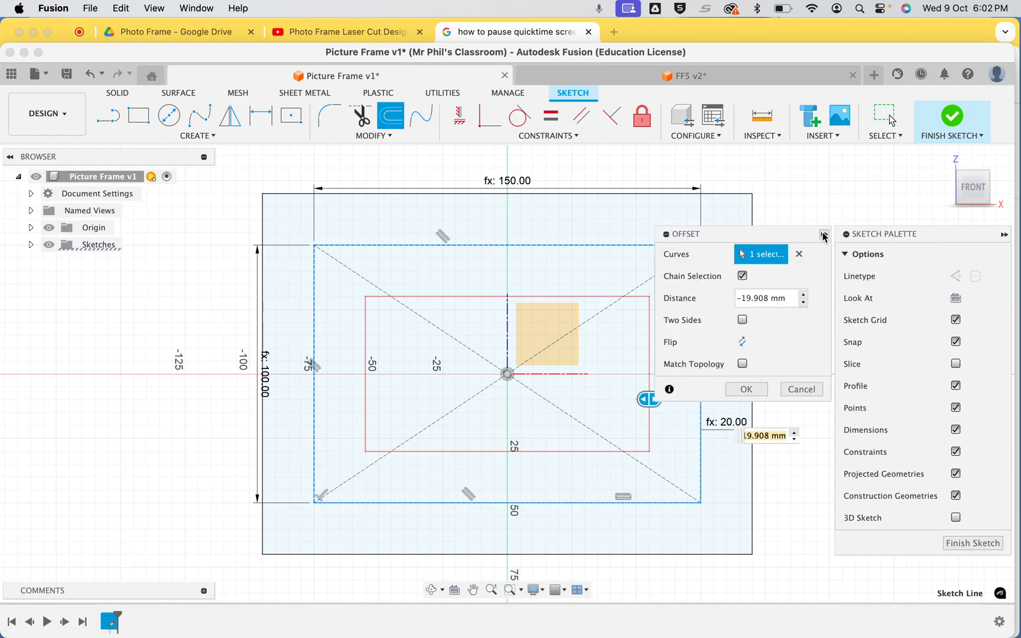
{"action": "mouse_move", "coordinate": [647, 400]}
{"action": "left_mouse_down"}
{"action": "mouse_move", "coordinate": [616, 400]}
{"action": "mouse_move", "coordinate": [648, 401]}
{"action": "left_mouse_up"}
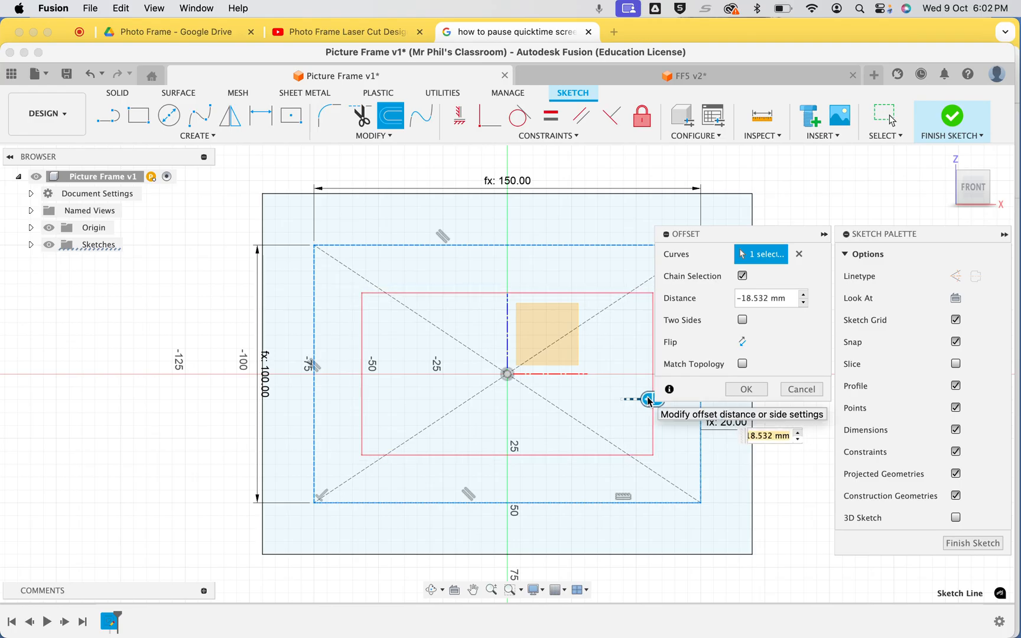
Step: Set the inward offset distance to -PictureOverlap and complete the offset
{"action": "type", "text": "-fr"}
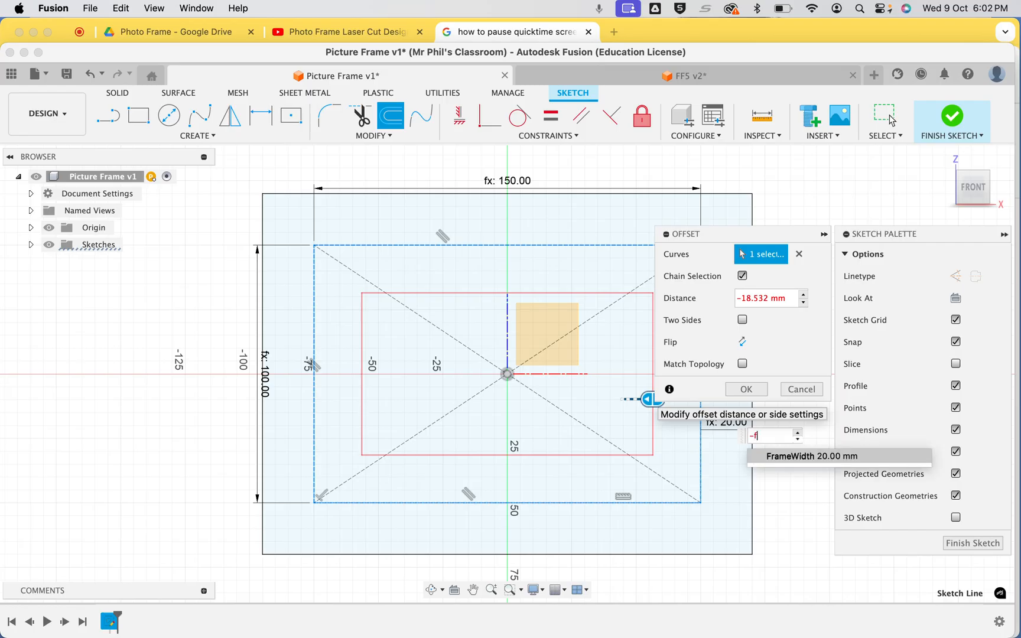
{"action": "key", "text": "BackSpace"}
{"action": "type", "text": "pi"}
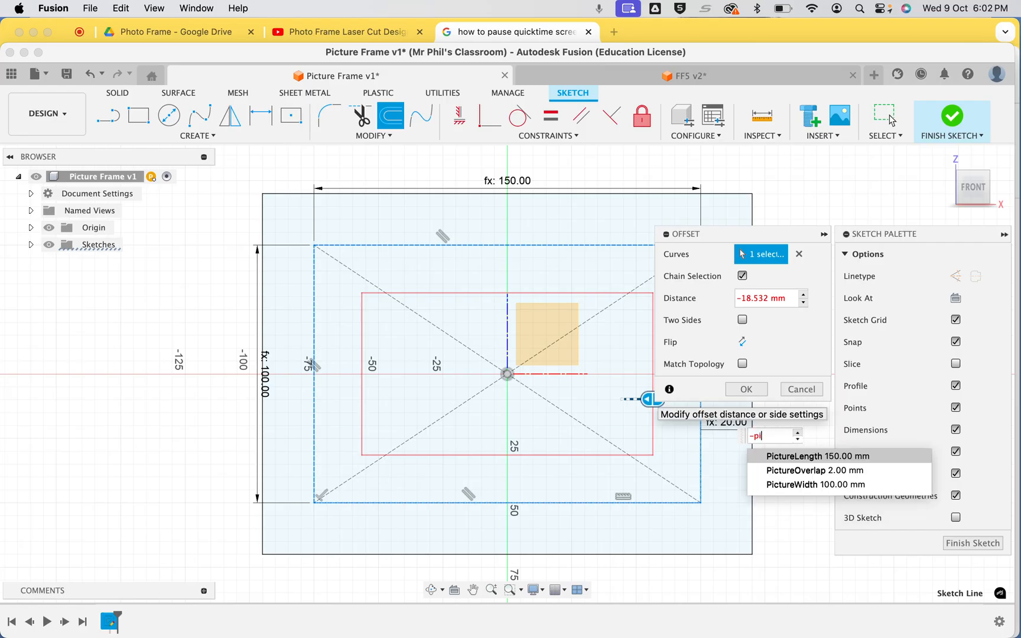
{"action": "left_click", "coordinate": [781, 471]}
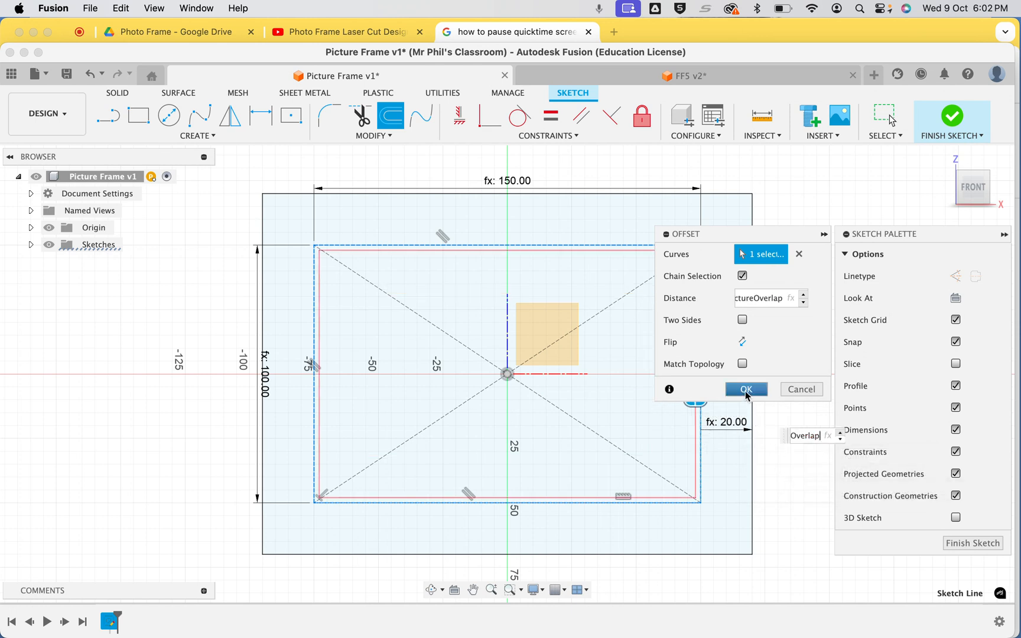
{"action": "left_click", "coordinate": [746, 390]}
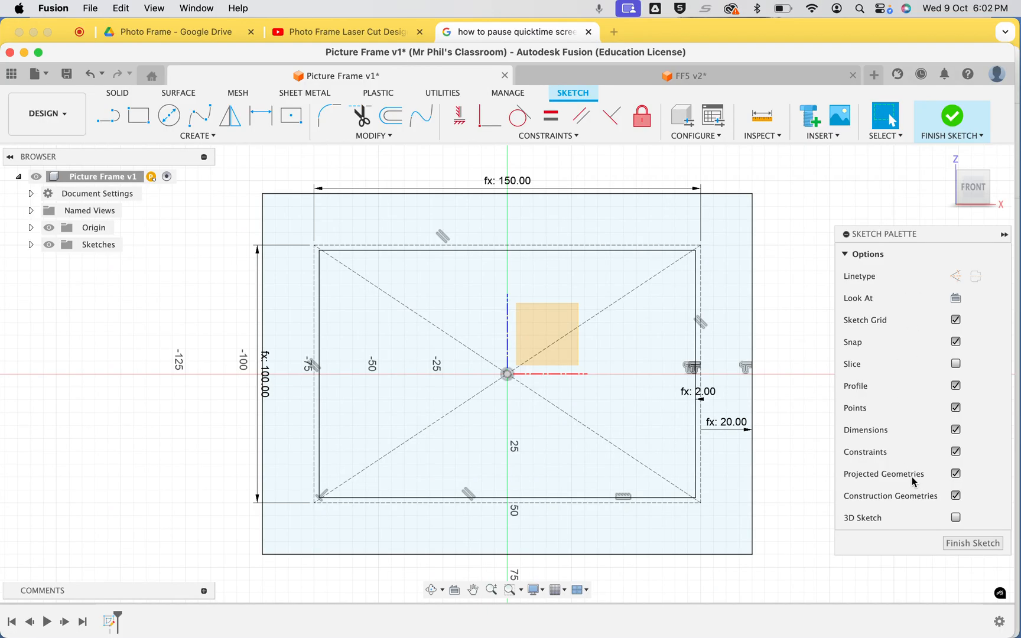
Step: Check the inner offset rectangle with the construction geometries hidden, and show them again
{"action": "left_click", "coordinate": [957, 496]}
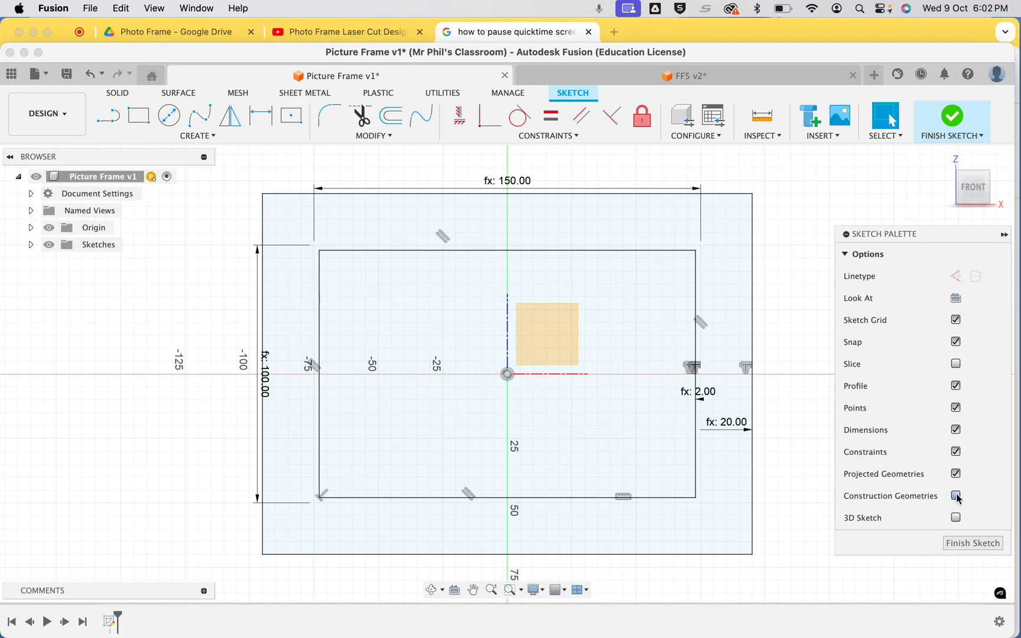
{"action": "left_click", "coordinate": [957, 496]}
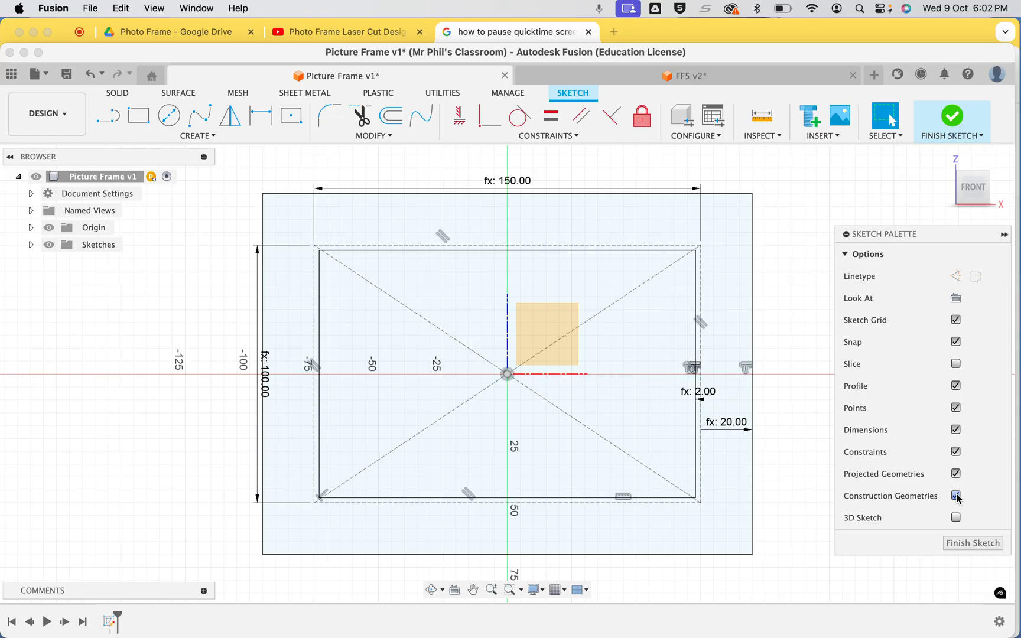
{"action": "left_click", "coordinate": [956, 496]}
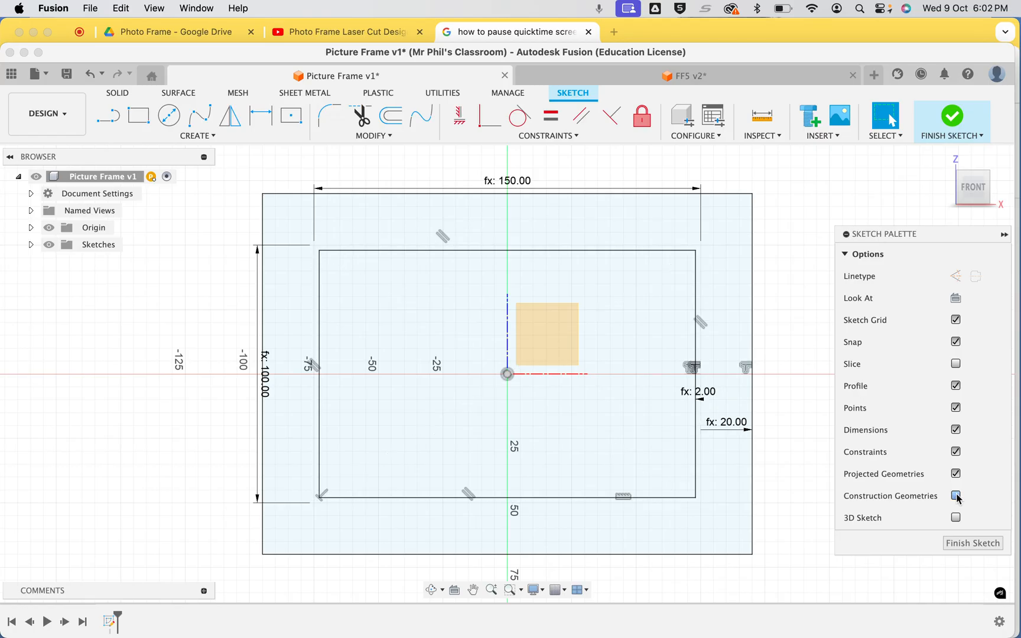
{"action": "left_click", "coordinate": [957, 496]}
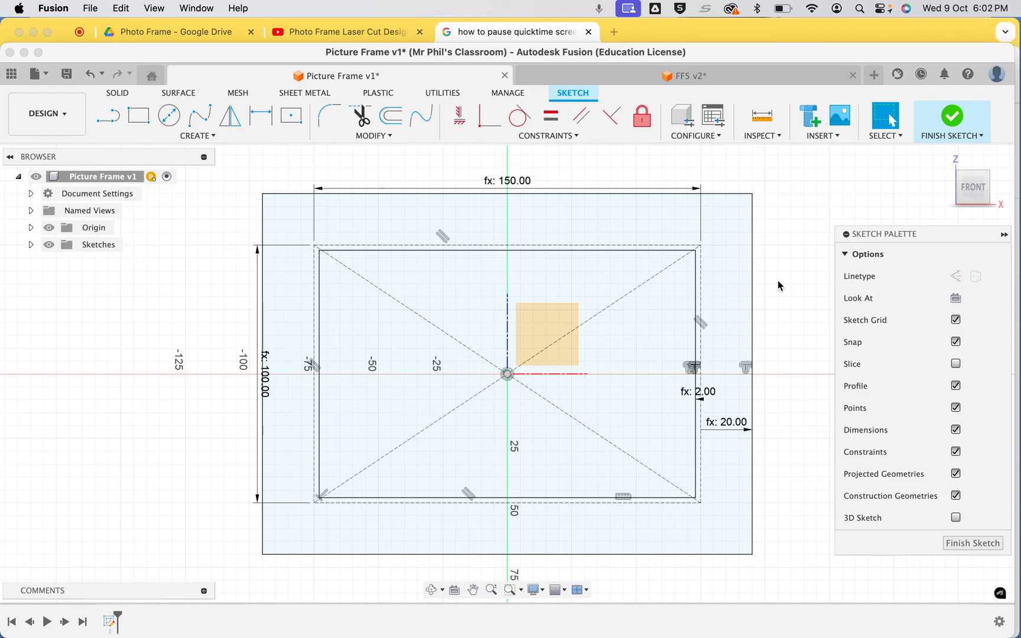
Step: Start an outward Offset of the dashed picture rectangle with the distance set to ArtSpace
{"action": "scroll", "coordinate": [778, 281], "scroll_direction": "down", "scroll_amount": 5}
{"action": "scroll", "coordinate": [777, 285], "scroll_direction": "down", "scroll_amount": 4}
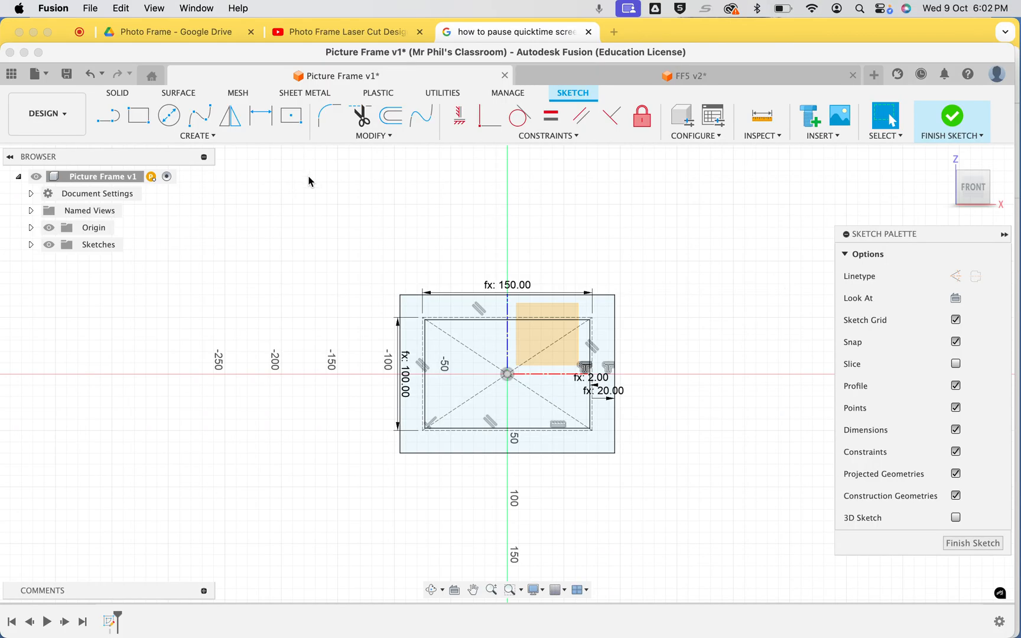
{"action": "left_click", "coordinate": [397, 113]}
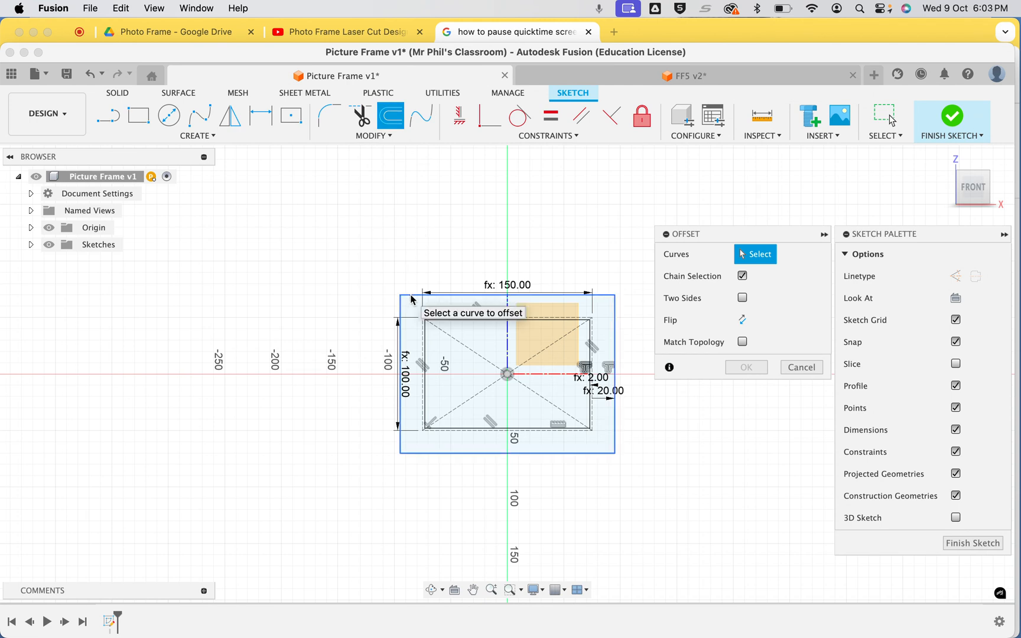
{"action": "left_click", "coordinate": [539, 320]}
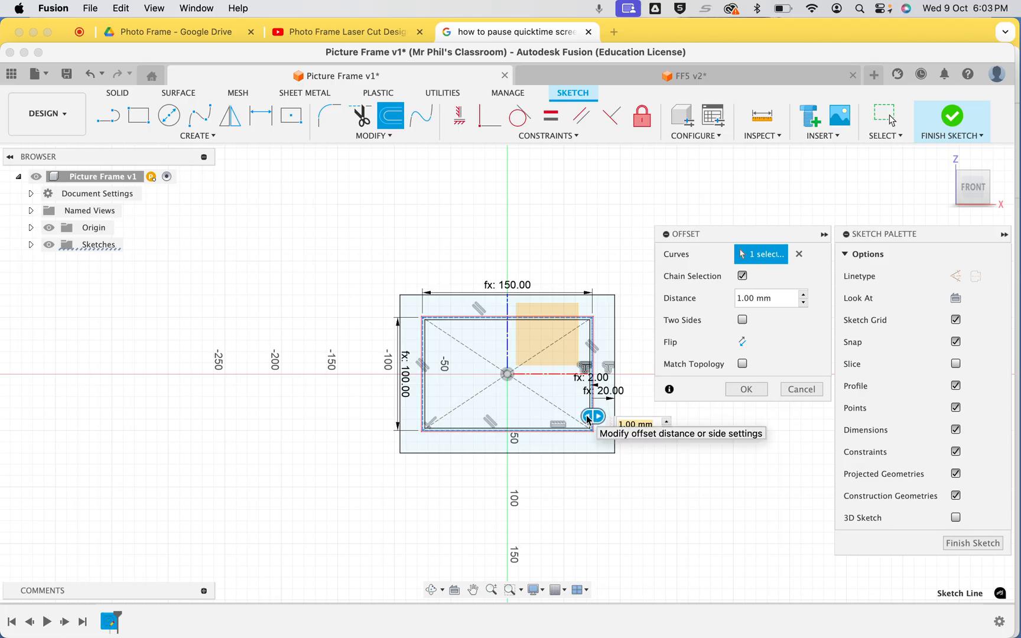
{"action": "left_click_drag", "start_coordinate": [588, 418], "coordinate": [643, 424]}
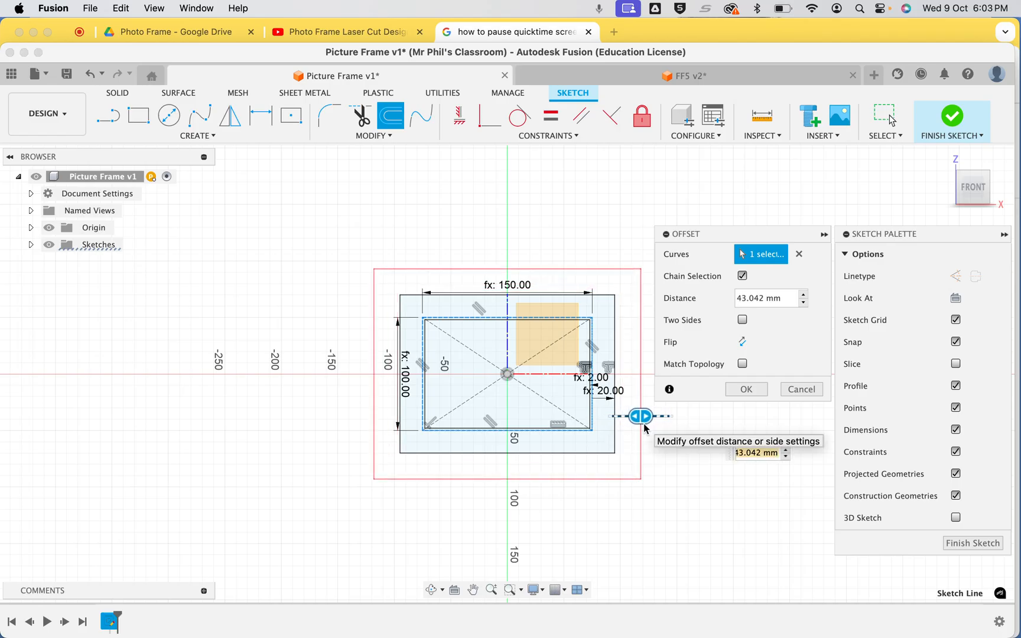
{"action": "left_click", "coordinate": [748, 297]}
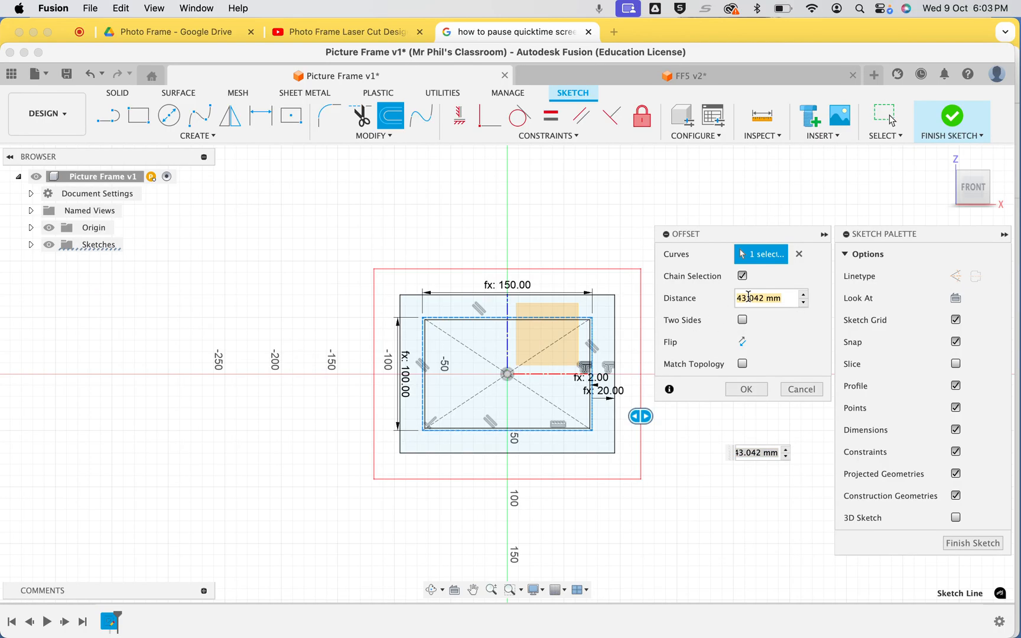
{"action": "type", "text": "ar"}
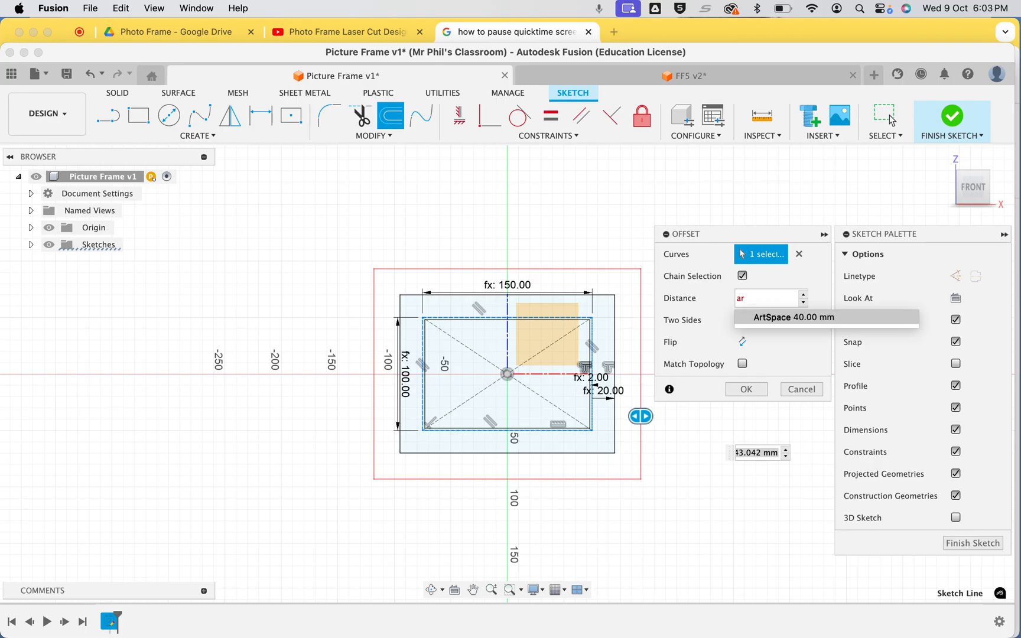
{"action": "left_click", "coordinate": [780, 319]}
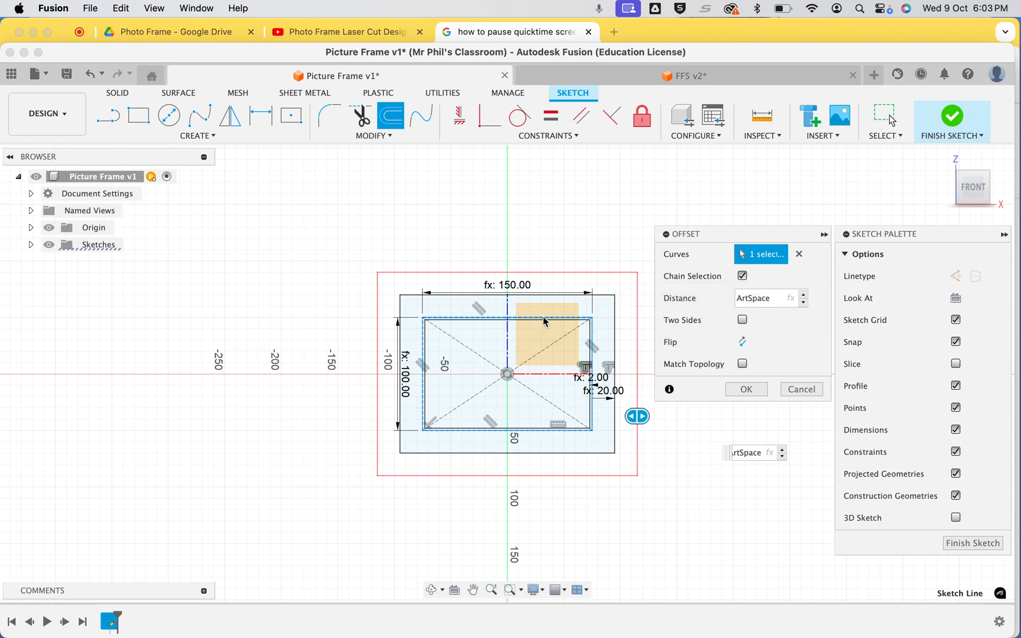
Step: Set the outward offset distance to FrameWidth+ArtSpace and complete the offset
{"action": "left_click", "coordinate": [738, 300]}
{"action": "type", "text": "fr"}
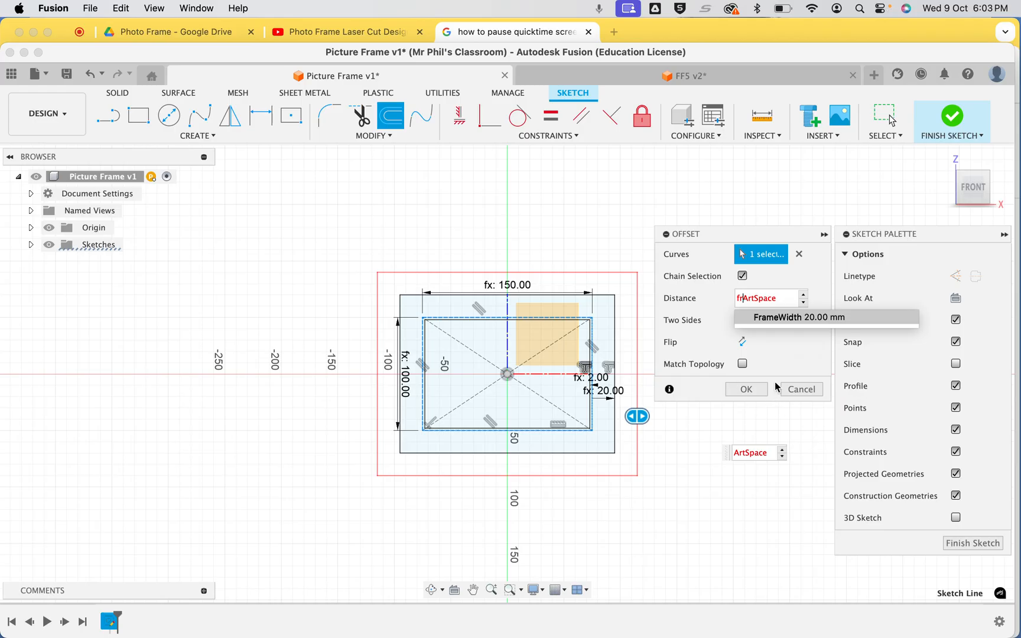
{"action": "left_click", "coordinate": [780, 320]}
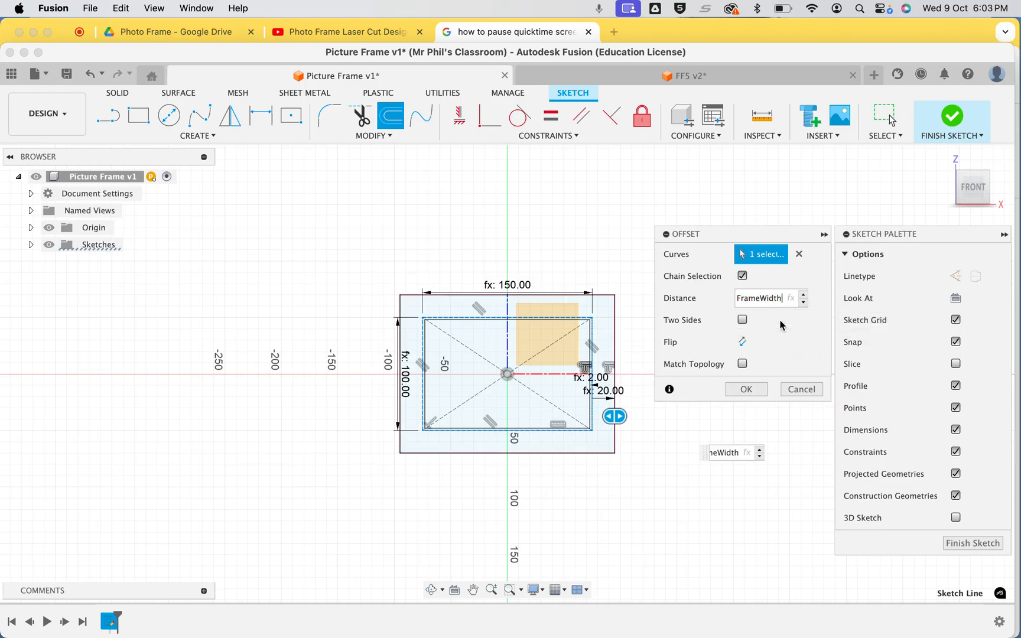
{"action": "type", "text": "+a"}
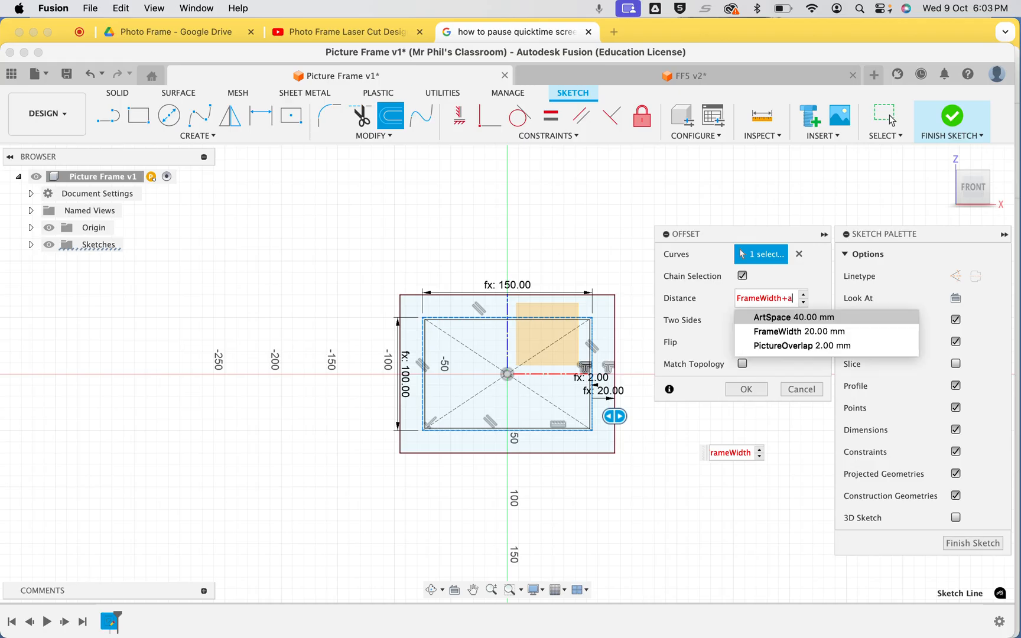
{"action": "left_click", "coordinate": [788, 318]}
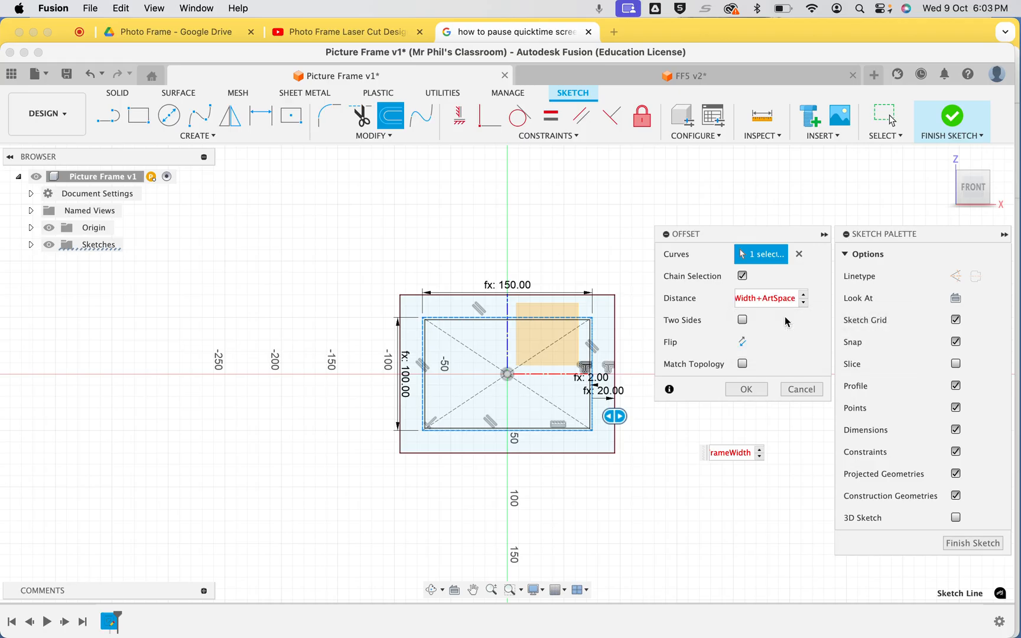
{"action": "left_click", "coordinate": [745, 389]}
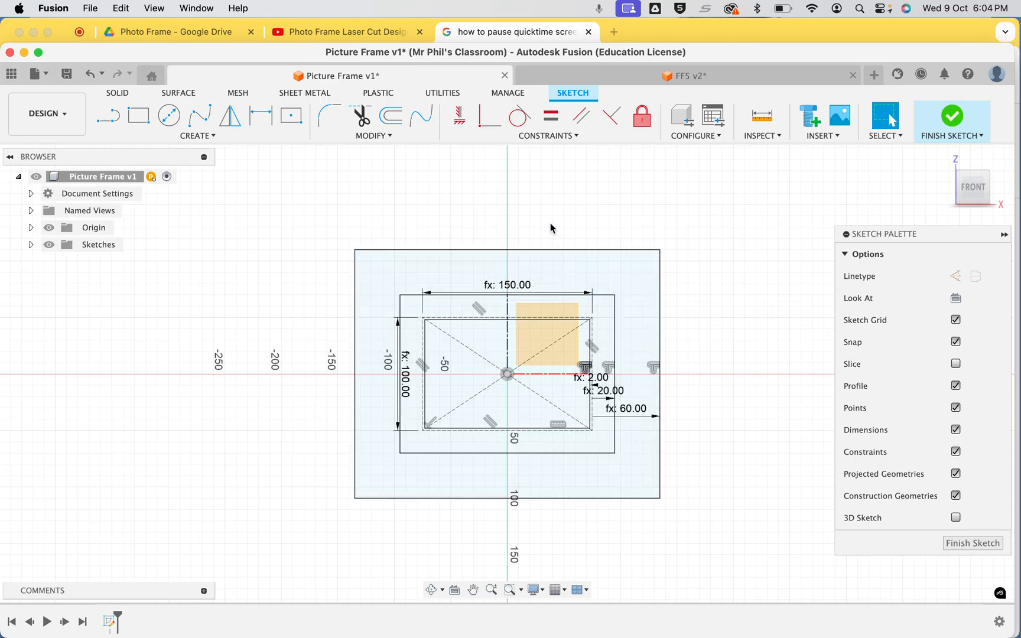
Step: Offset the dashed picture rectangle outward with the distance set to ArtSpace+FrameWidth*2 to create the outermost frame border
{"action": "left_click", "coordinate": [390, 115]}
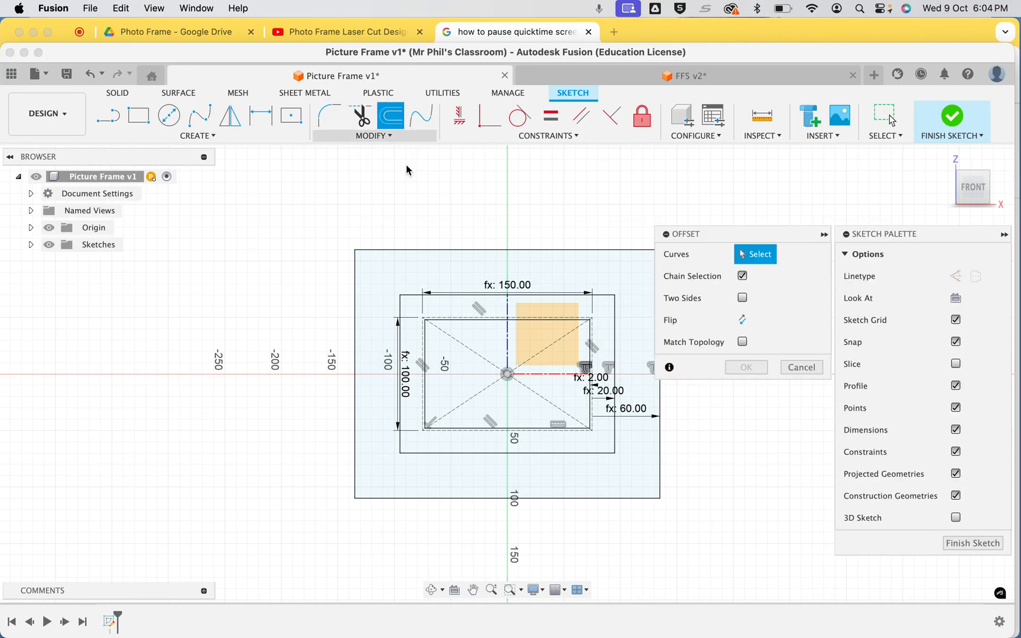
{"action": "left_click", "coordinate": [460, 317]}
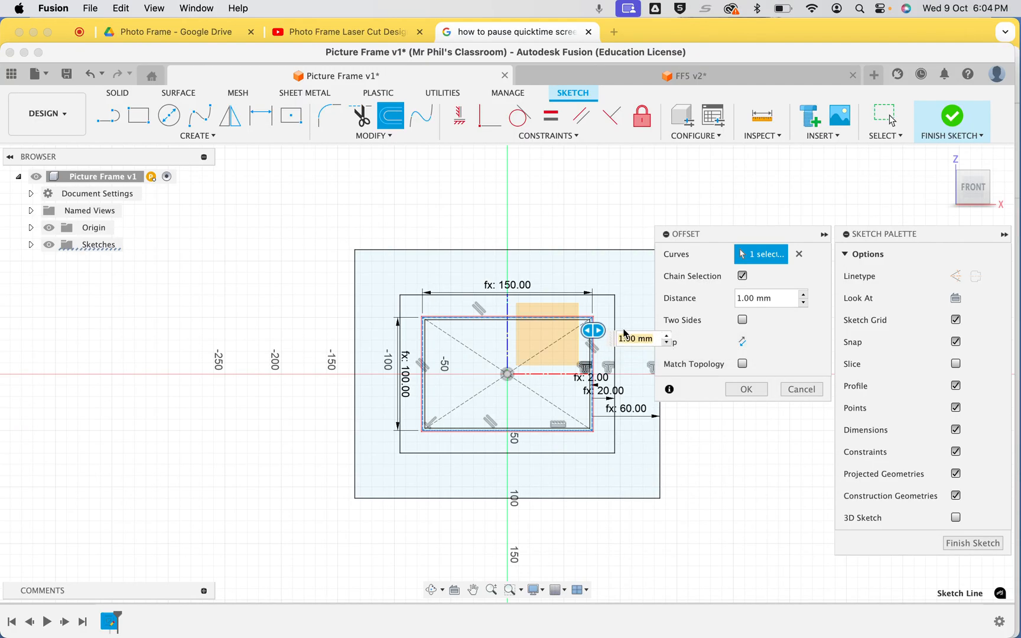
{"action": "left_click_drag", "start_coordinate": [596, 331], "coordinate": [687, 337]}
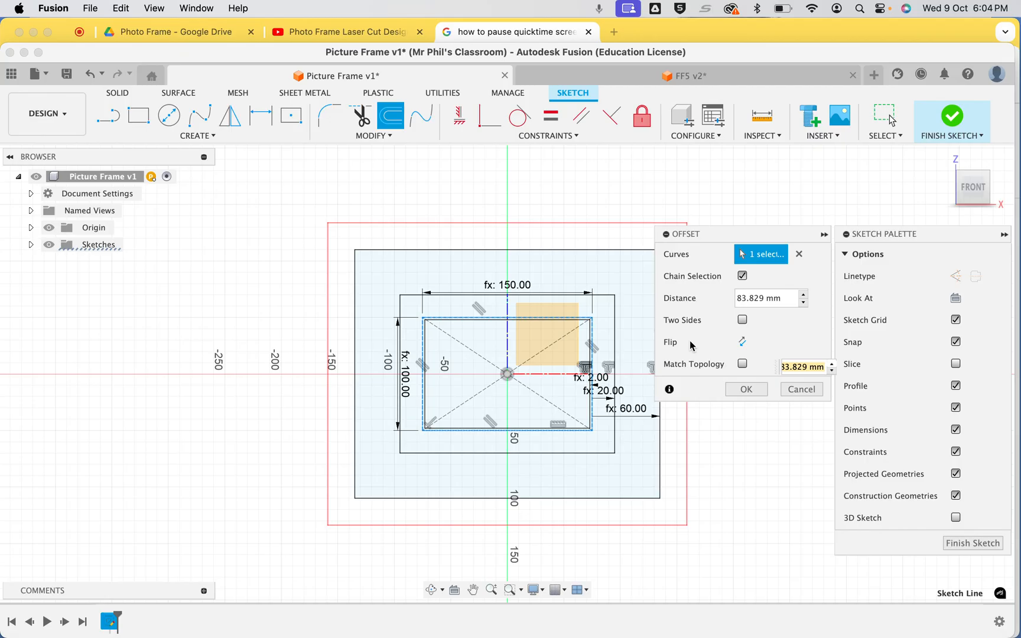
{"action": "left_click", "coordinate": [743, 298]}
{"action": "triple_click", "coordinate": [742, 297]}
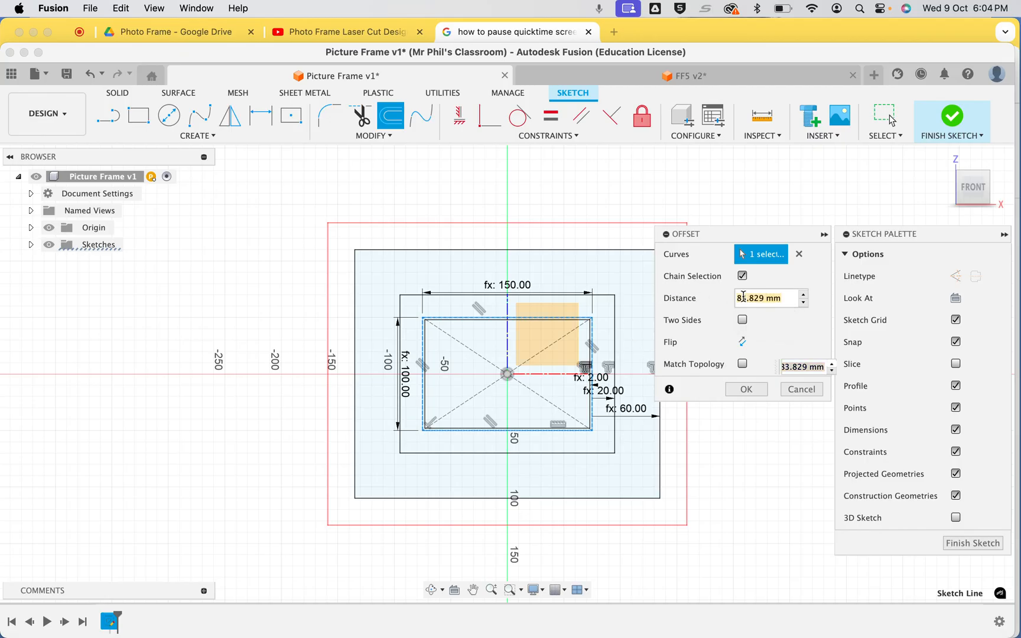
{"action": "type", "text": "a"}
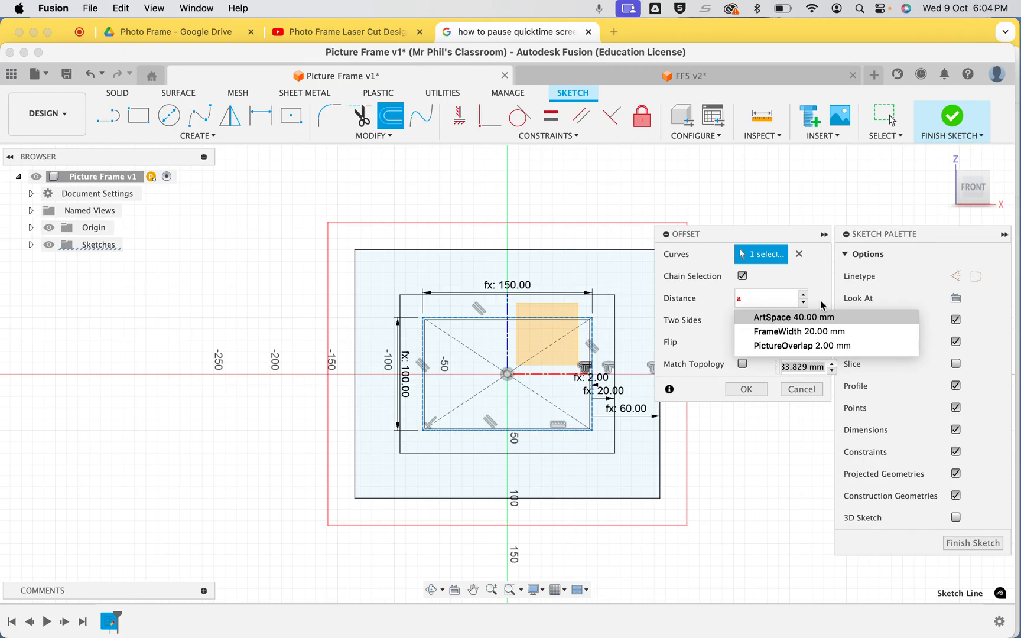
{"action": "left_click", "coordinate": [781, 319]}
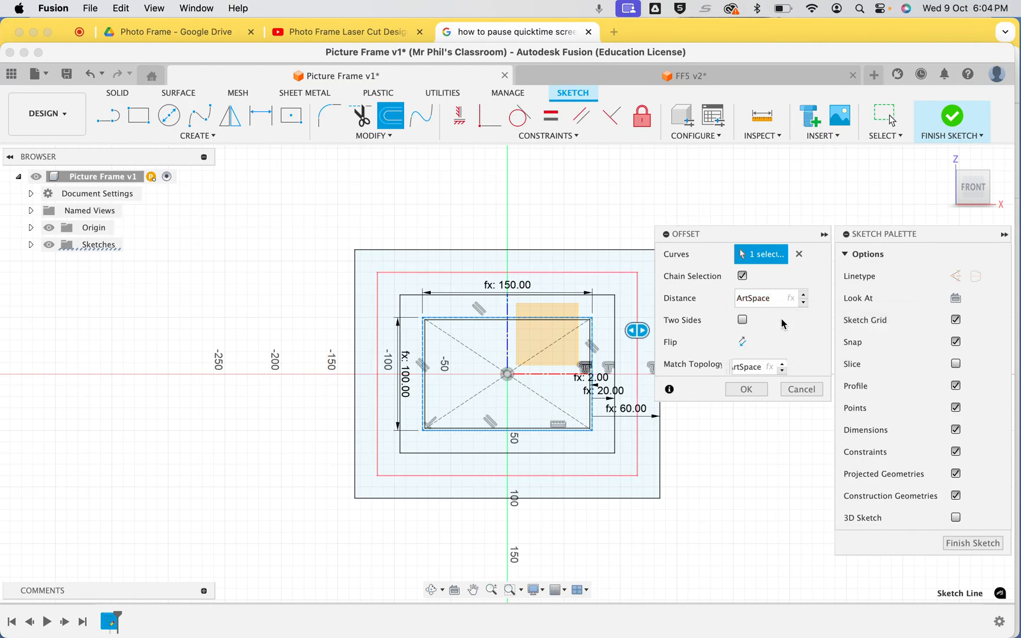
{"action": "type", "text": "+f"}
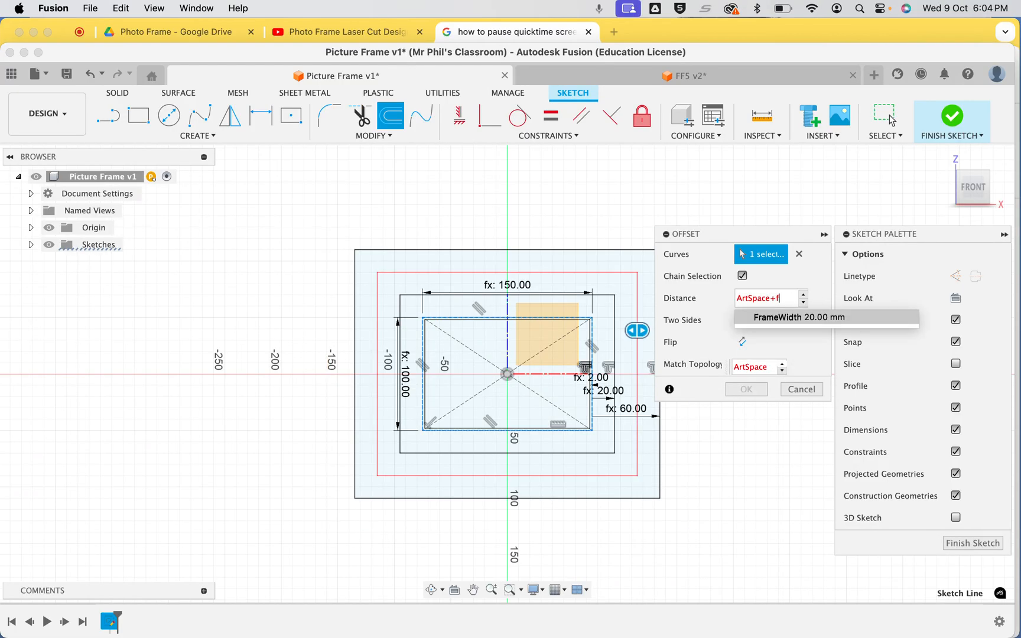
{"action": "left_click", "coordinate": [781, 317]}
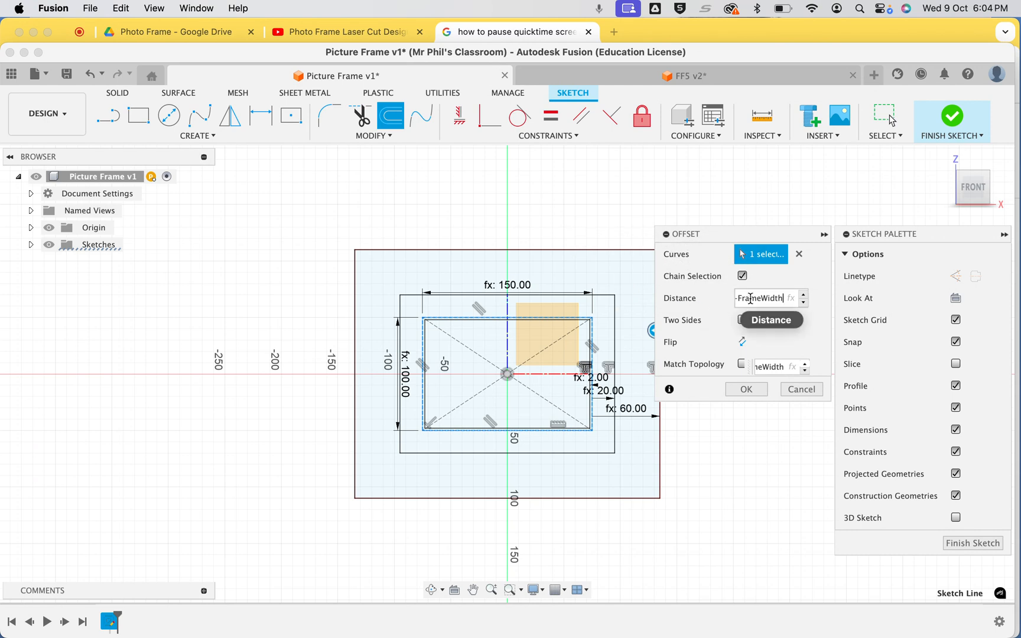
{"action": "type", "text": "*"}
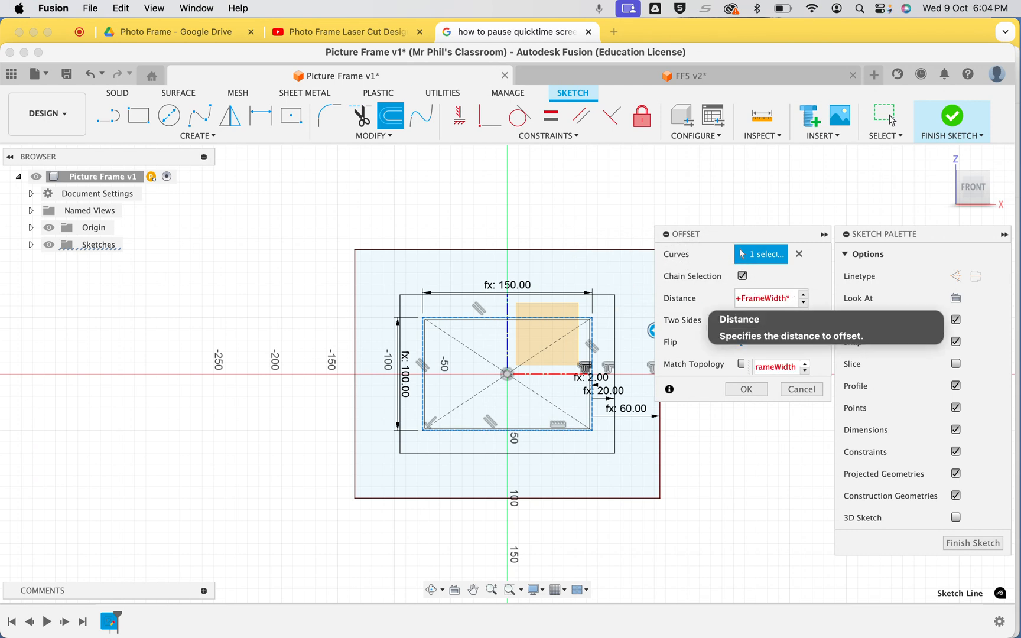
{"action": "type", "text": "2"}
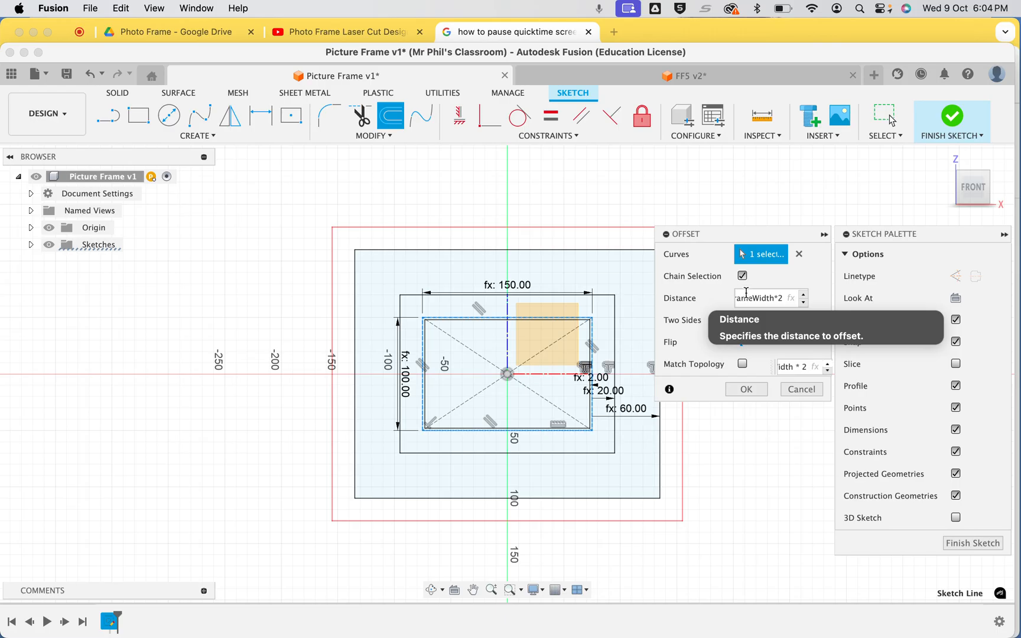
{"action": "left_click", "coordinate": [746, 390]}
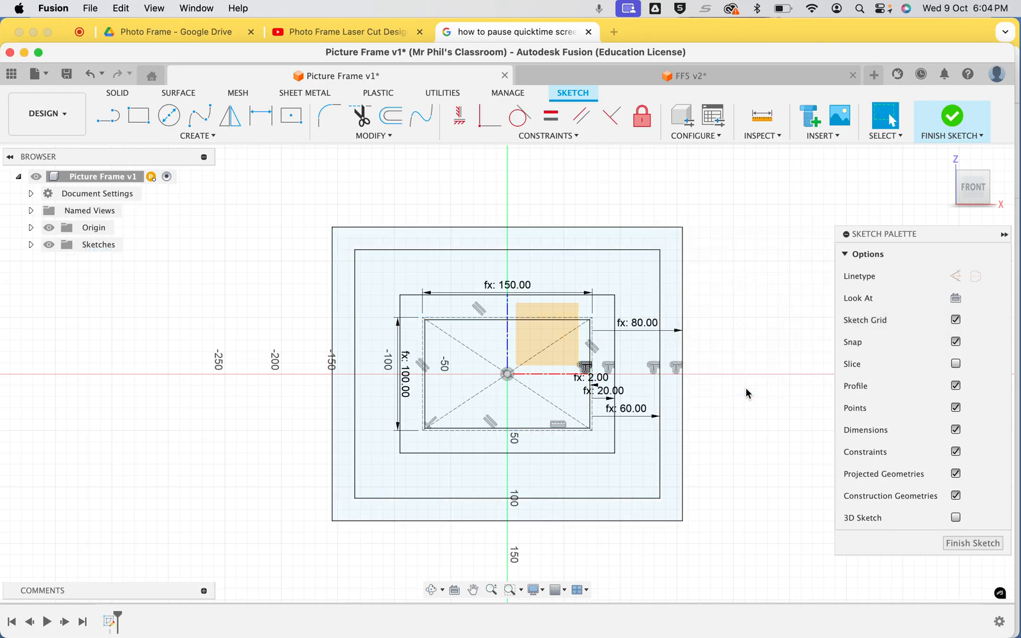